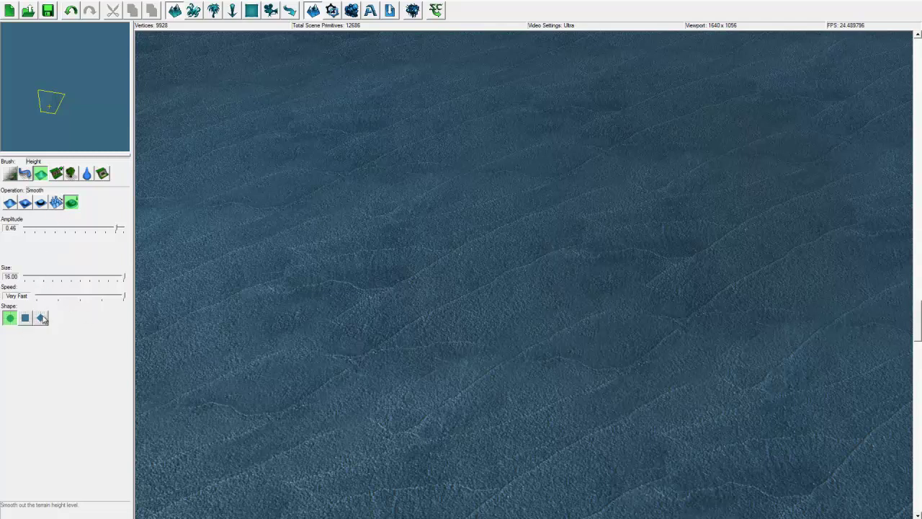
Step: Switch to the Cliff brush and raise an Ulaan Organic Cliffs plateau using a circular brush of size 3.00
left_click(41, 319)
left_click(29, 322)
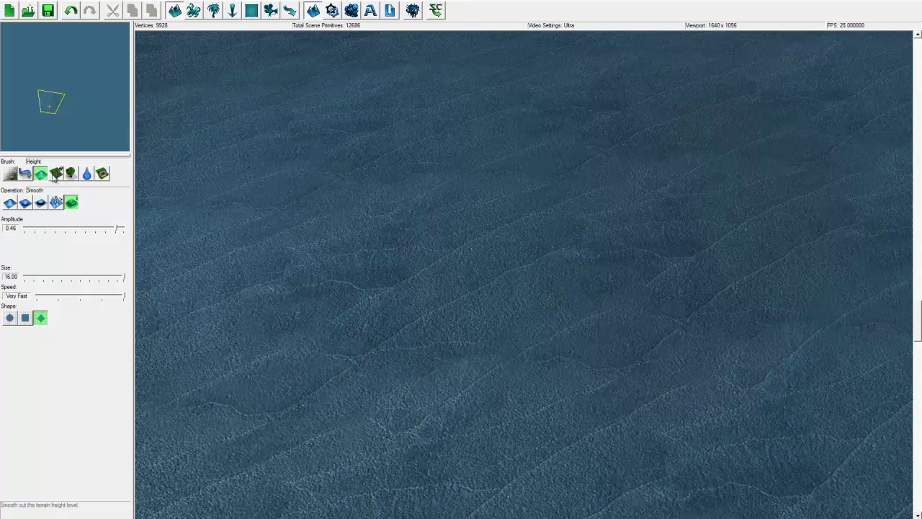
left_click(56, 173)
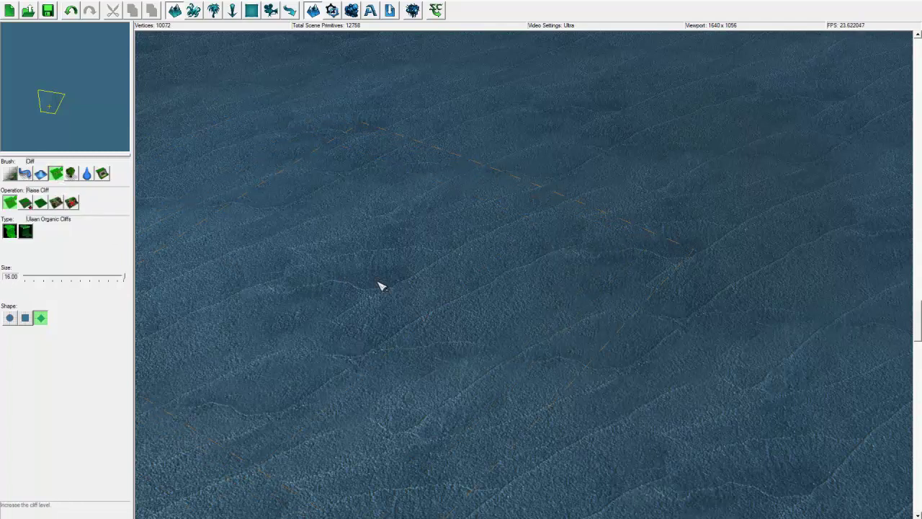
right_click_drag(516, 262, 462, 302, "ctrl")
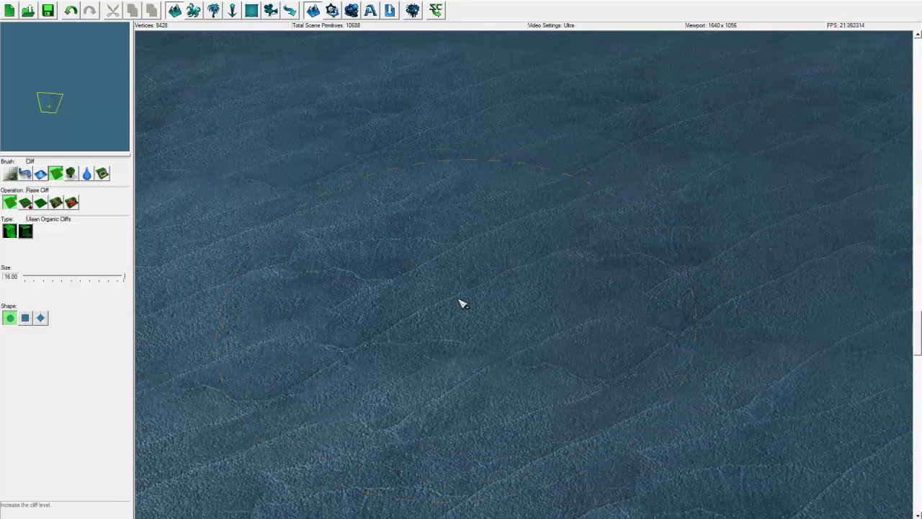
scroll(461, 303, "down", 4)
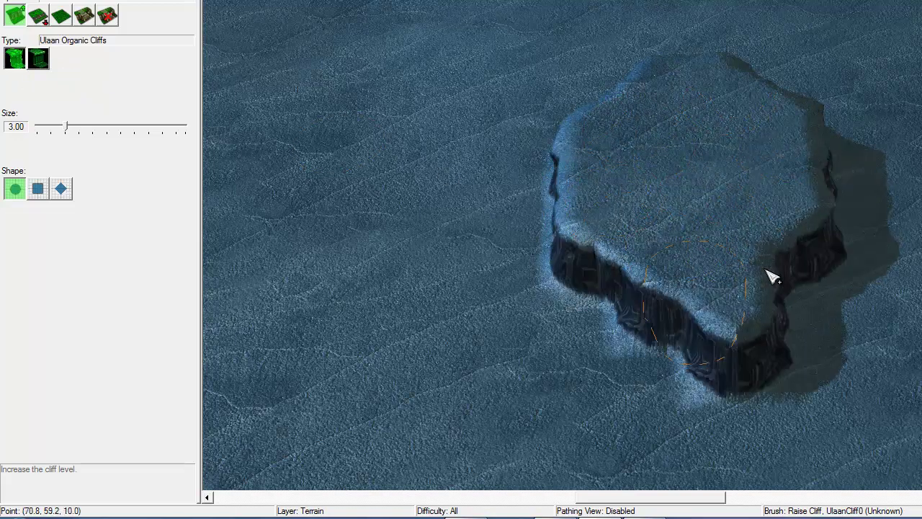
Step: Raise an Ulaan Manmade Cliffs plateau beside the organic one and extend it across the organic plateau
left_click(33, 62)
right_click_drag(349, 172, 474, 205)
mouse_move(481, 211)
left_mouse_down()
mouse_move(370, 165)
mouse_move(521, 255)
mouse_move(403, 223)
mouse_move(364, 101)
mouse_move(473, 168)
mouse_move(440, 106)
mouse_move(437, 193)
left_mouse_up()
right_click_drag(382, 304, 356, 154)
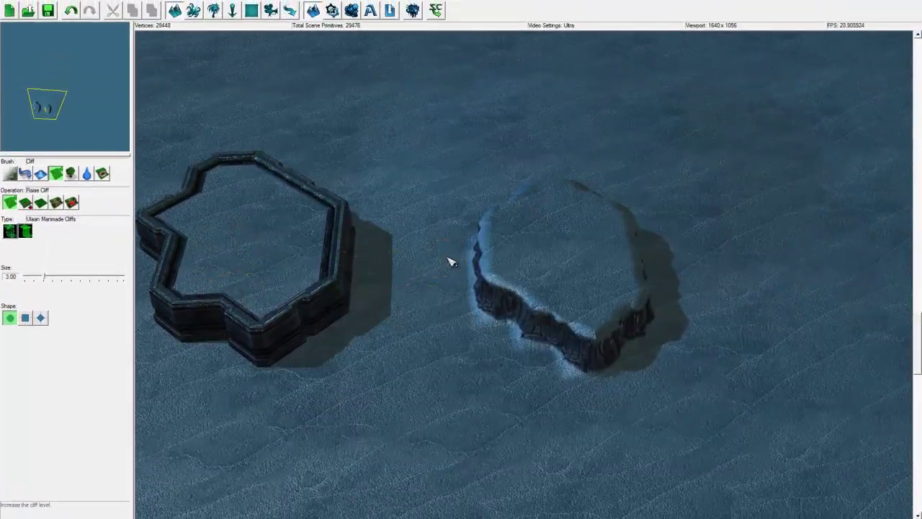
mouse_move(308, 243)
left_mouse_down()
mouse_move(377, 257)
mouse_move(502, 241)
mouse_move(565, 246)
mouse_move(603, 214)
mouse_move(556, 195)
mouse_move(579, 288)
mouse_move(532, 262)
mouse_move(479, 291)
left_mouse_up()
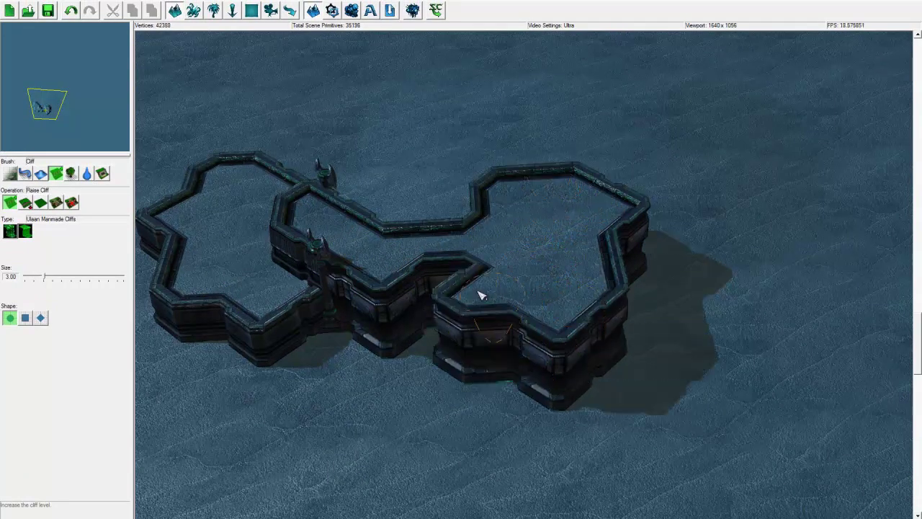
right_click_drag(354, 290, 476, 355)
right_click_drag(371, 282, 362, 264)
scroll(363, 263, "down", 2)
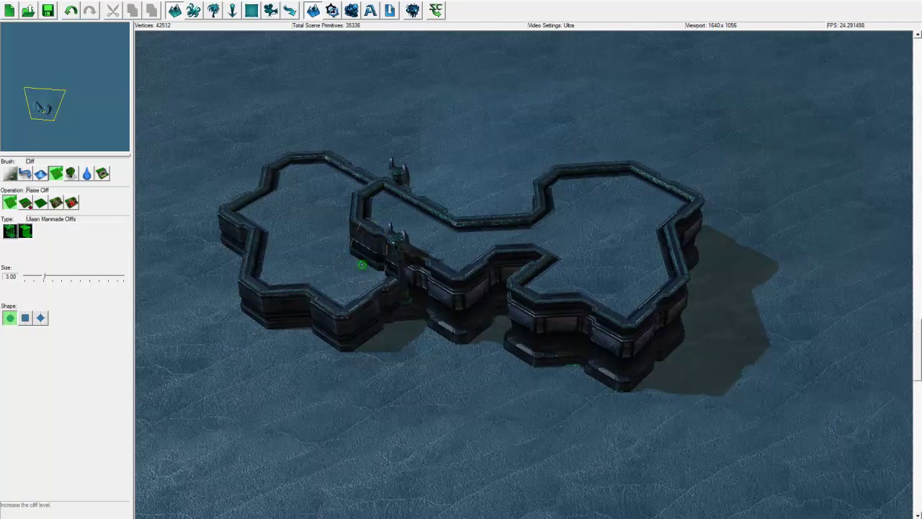
Step: Undo the raised manmade and organic cliffs so the terrain is flat
key("ctrl+z")
key("ctrl+z")
key("ctrl+z")
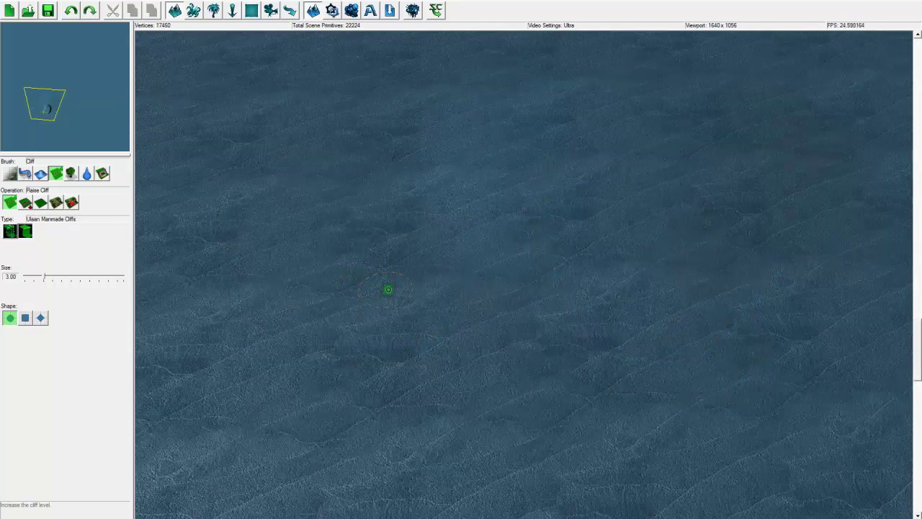
Step: Raise a broad Ulaan Organic Cliffs plateau on the flat terrain and raise it by another level with an extension behind it
left_click(11, 231)
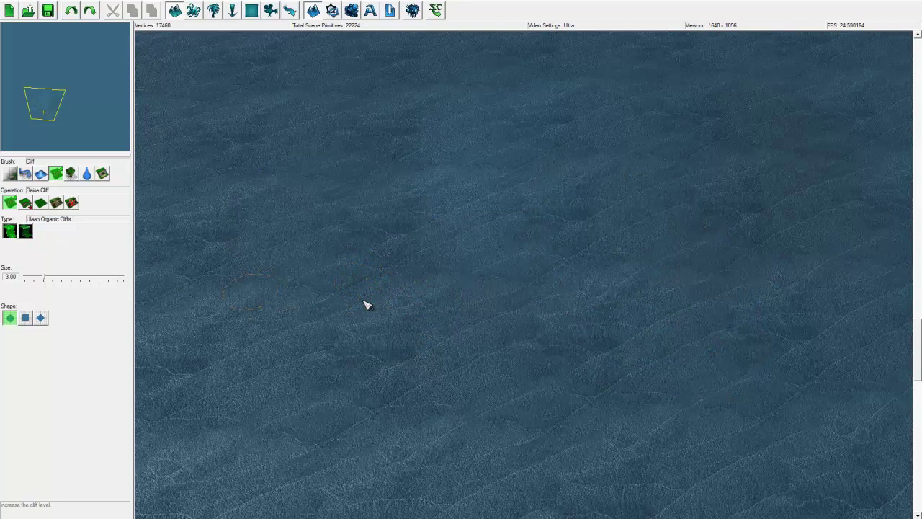
right_click_drag(449, 330, 432, 306)
scroll(433, 305, "up", 1)
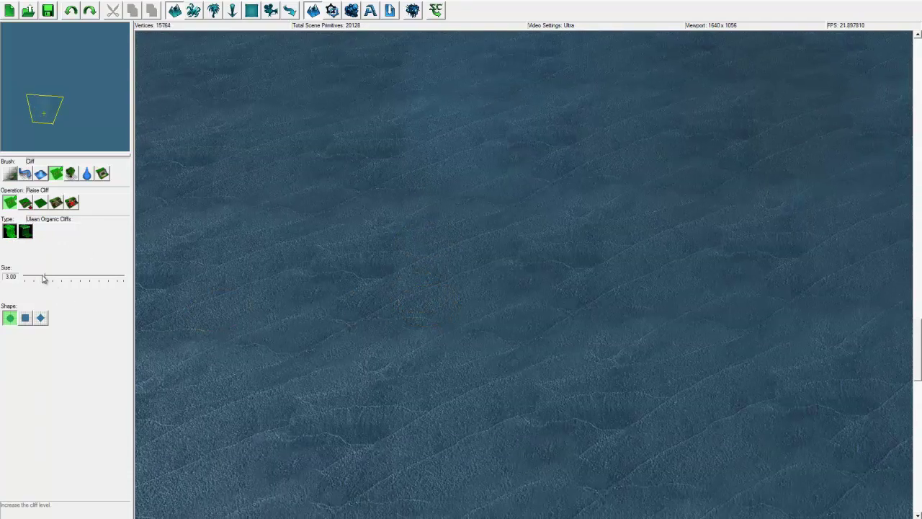
mouse_move(455, 292)
left_mouse_down()
mouse_move(405, 298)
mouse_move(560, 356)
mouse_move(517, 209)
mouse_move(555, 258)
mouse_move(541, 302)
mouse_move(416, 419)
left_mouse_up()
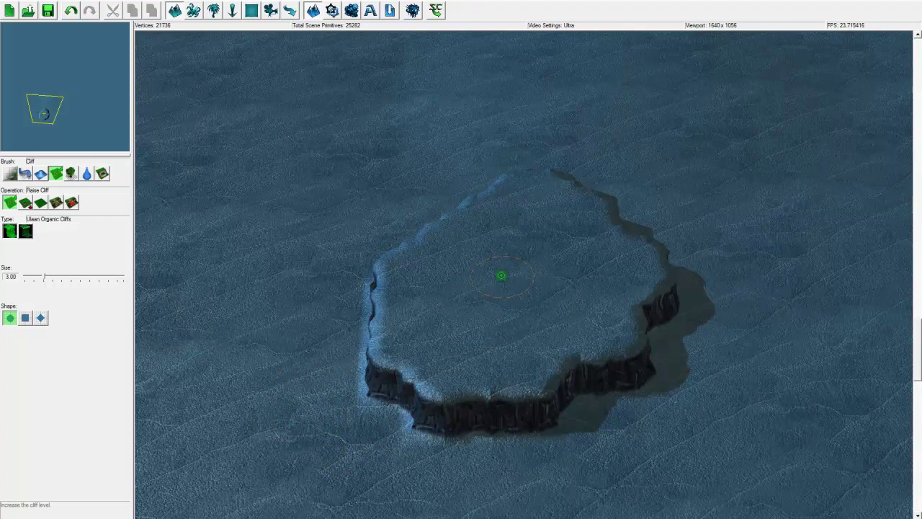
mouse_move(505, 315)
left_mouse_down()
mouse_move(525, 303)
mouse_move(448, 350)
mouse_move(499, 377)
mouse_move(574, 361)
mouse_move(613, 223)
mouse_move(453, 243)
mouse_move(529, 300)
mouse_move(483, 241)
mouse_move(591, 290)
mouse_move(549, 175)
mouse_move(505, 267)
left_mouse_up()
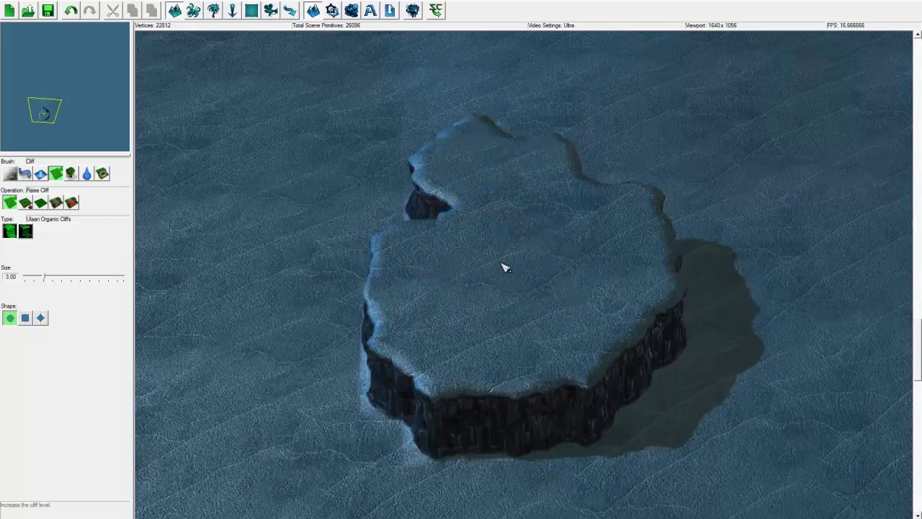
Step: Raise a lower Ulaan Organic Cliffs ledge running out from the front of the tall plateau
scroll(504, 268, "down", 2)
right_click_drag(504, 267, 495, 326)
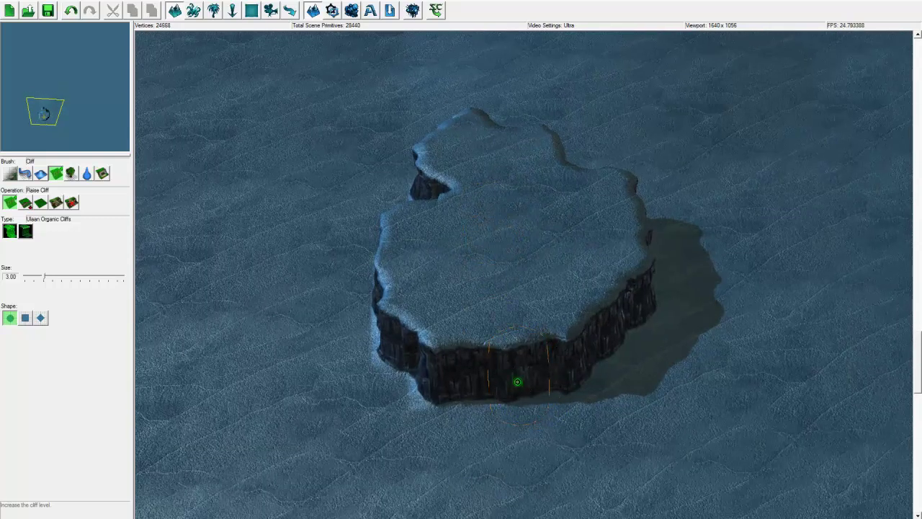
scroll(518, 381, "down", 2)
mouse_move(140, 346)
left_mouse_down()
mouse_move(333, 372)
mouse_move(421, 369)
left_mouse_up()
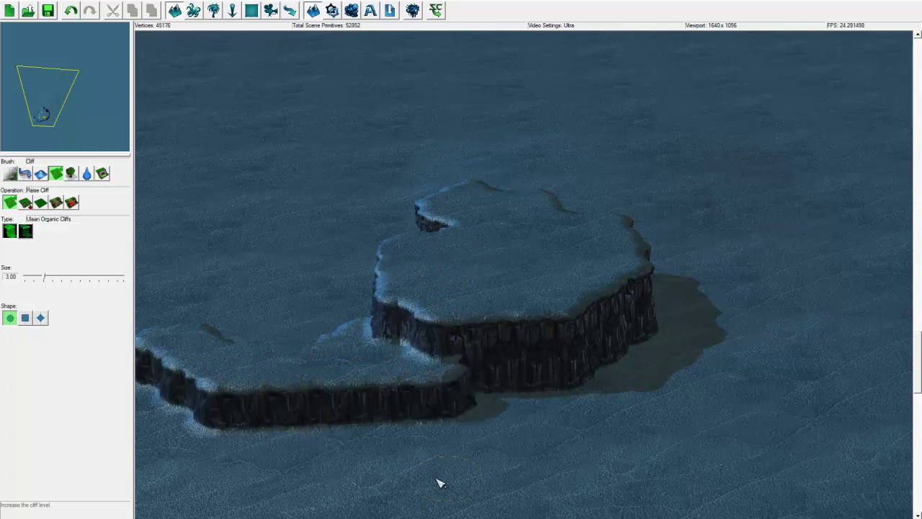
Step: Use Lower Cliff to carve a deep basin into the ground in front of the ledge and the tall plateau
right_click_drag(414, 445, 459, 269)
right_click_drag(288, 288, 329, 397)
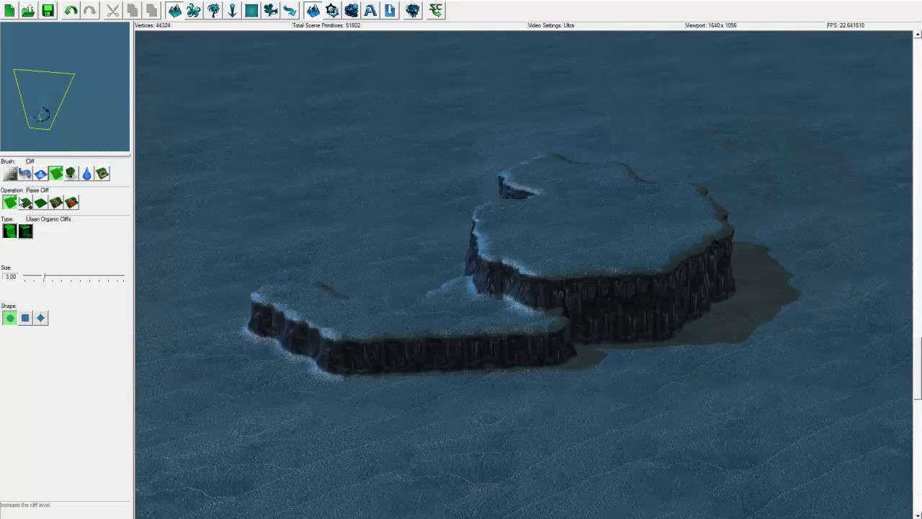
left_click(25, 204)
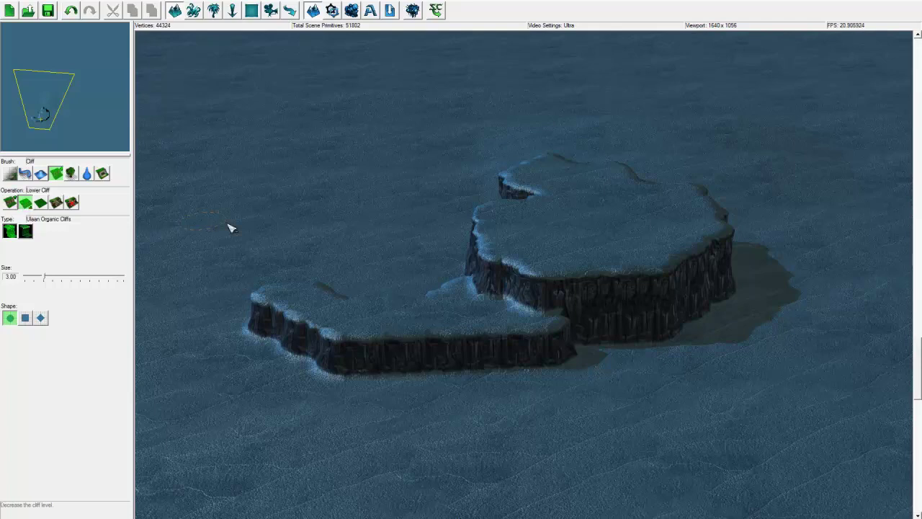
mouse_move(231, 226)
right_mouse_down("ctrl")
mouse_move(242, 352)
mouse_move(207, 284)
right_mouse_up("ctrl")
mouse_move(426, 286)
left_mouse_down()
mouse_move(429, 325)
mouse_move(405, 350)
mouse_move(552, 449)
mouse_move(403, 300)
mouse_move(569, 354)
mouse_move(503, 405)
mouse_move(552, 411)
mouse_move(351, 381)
mouse_move(401, 288)
mouse_move(559, 294)
mouse_move(505, 271)
mouse_move(575, 282)
mouse_move(559, 280)
left_mouse_up()
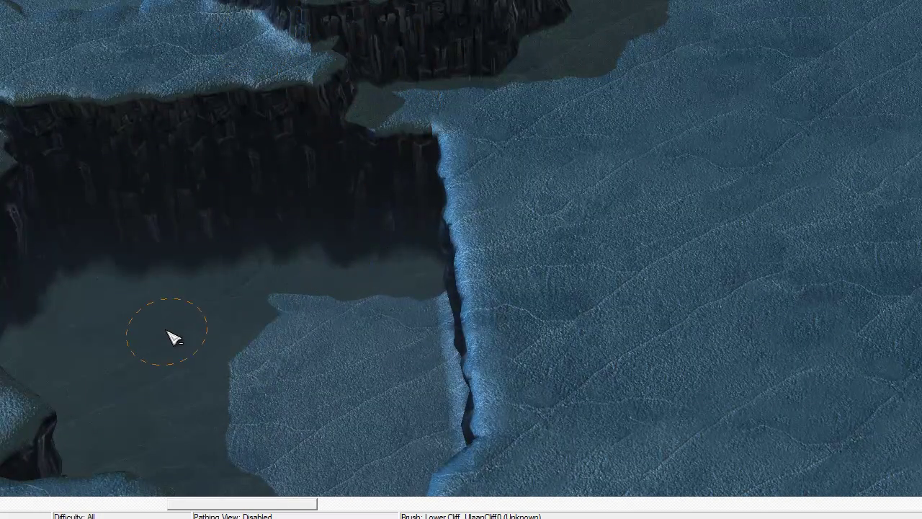
key("Up")
key("Right")
mouse_move(245, 255)
left_mouse_down()
mouse_move(295, 309)
mouse_move(463, 336)
mouse_move(401, 278)
mouse_move(304, 103)
left_mouse_up()
key("Up")
key("Left")
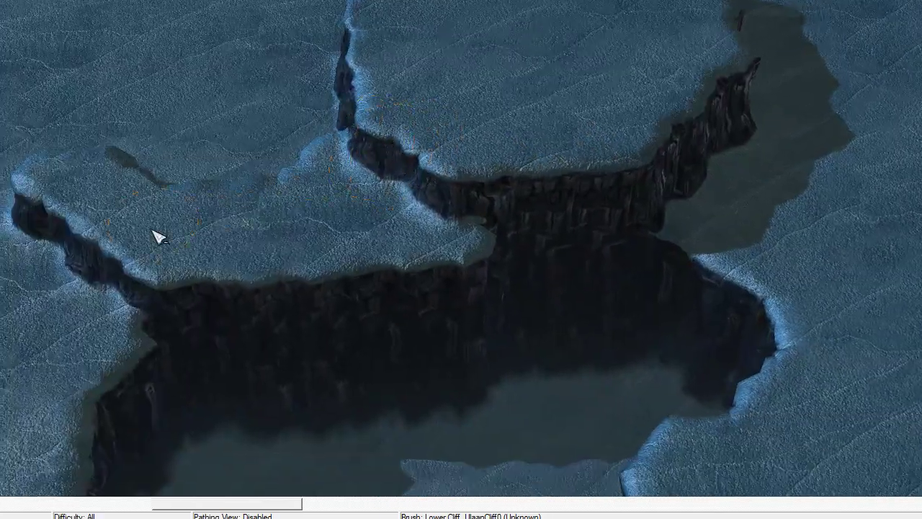
Step: Lower the middle of the tall plateau and parts of the ledge, leaving separate cliff pillars and ridges
key("Down")
key("Down")
key("Left")
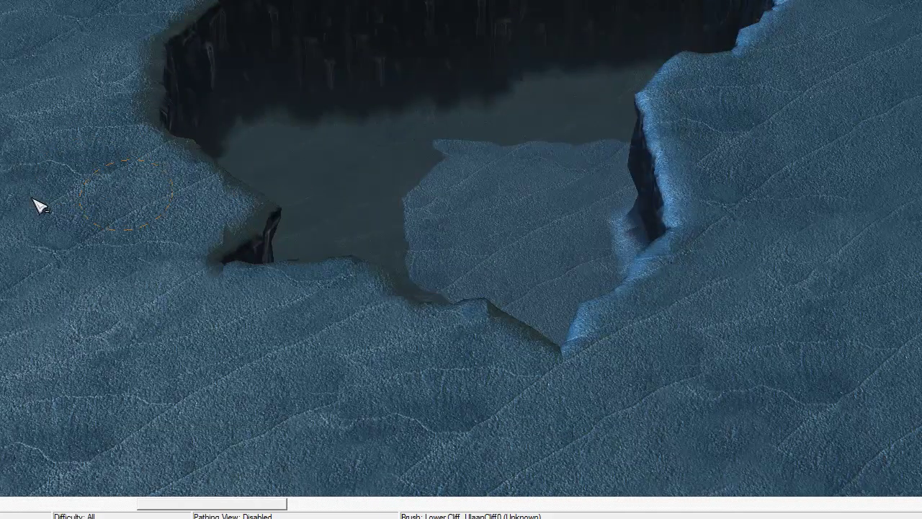
right_click_drag(375, 177, 317, 222)
right_click_drag(94, 220, 169, 189)
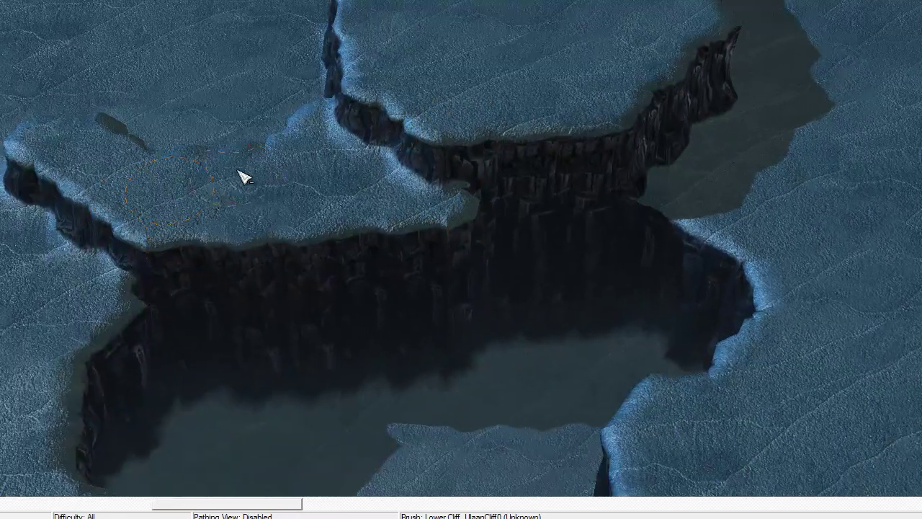
key("Up")
key("Right")
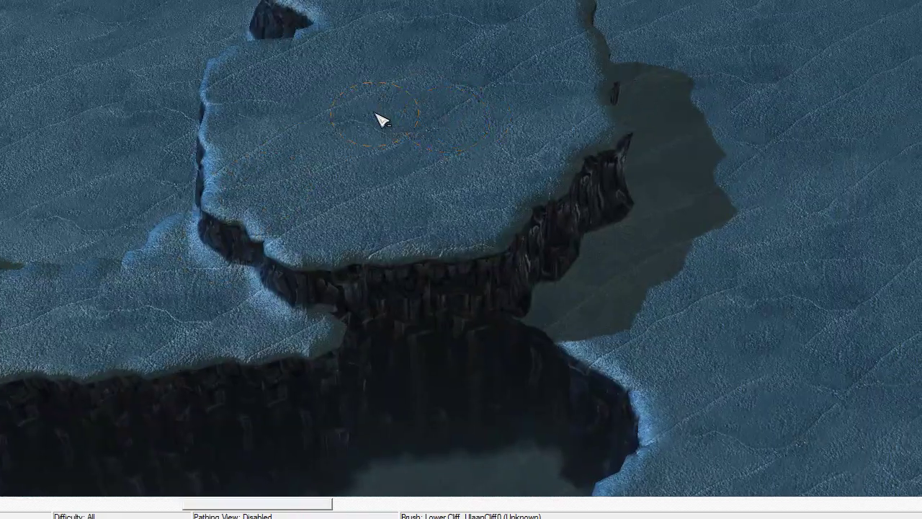
mouse_move(380, 119)
left_mouse_down()
mouse_move(422, 165)
mouse_move(321, 140)
mouse_move(418, 72)
mouse_move(317, 231)
left_mouse_up()
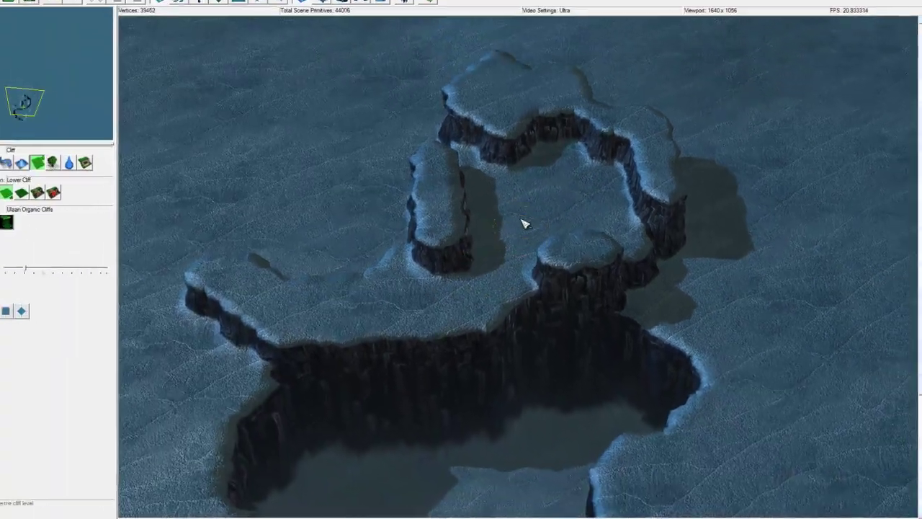
mouse_move(342, 184)
left_mouse_down()
mouse_move(188, 326)
mouse_move(364, 309)
left_mouse_up()
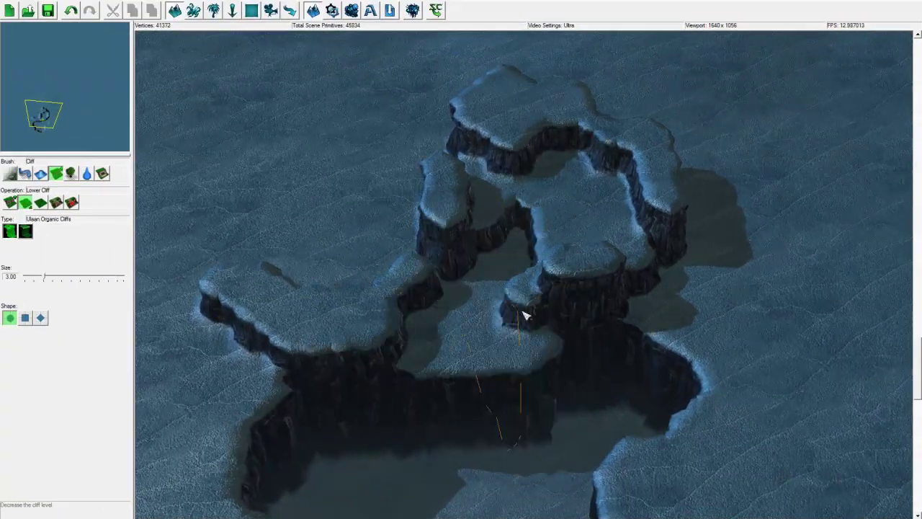
mouse_move(525, 316)
left_mouse_down()
mouse_move(632, 204)
mouse_move(526, 249)
mouse_move(528, 116)
mouse_move(442, 235)
left_mouse_up()
scroll(339, 319, "down", 4)
scroll(311, 297, "up", 4)
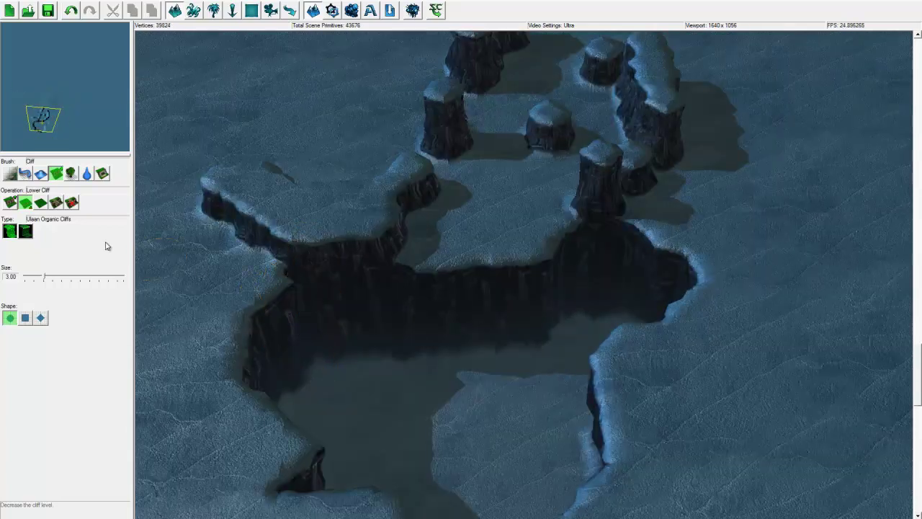
Step: Use Same Level Cliff to match the pillars and surrounding ground to the height of the organic ledge
left_click(40, 204)
right_click_drag(245, 221, 301, 347)
right_click_drag(388, 382, 389, 435, "ctrl")
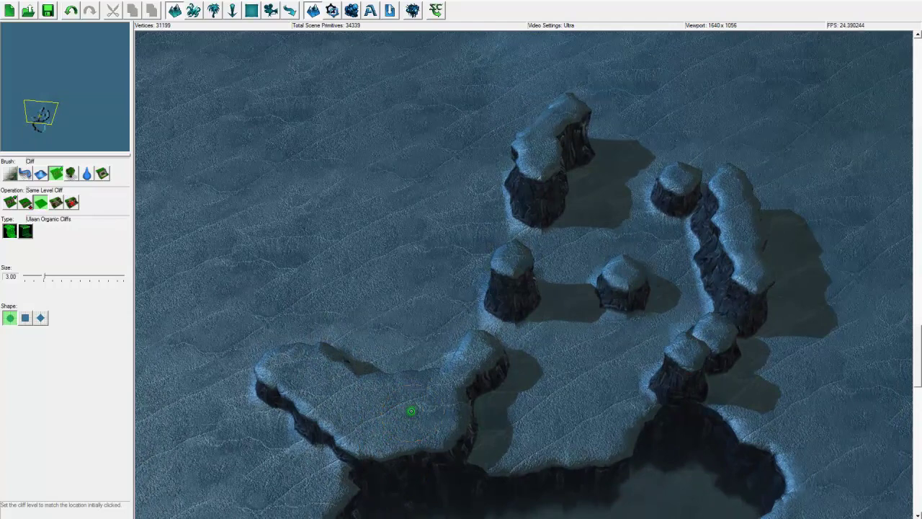
mouse_move(410, 411)
left_mouse_down()
mouse_move(609, 377)
mouse_move(663, 228)
mouse_move(487, 305)
mouse_move(597, 208)
mouse_move(572, 260)
mouse_move(603, 173)
mouse_move(712, 251)
mouse_move(614, 384)
mouse_move(669, 251)
mouse_move(627, 180)
mouse_move(469, 187)
mouse_move(376, 314)
mouse_move(381, 340)
mouse_move(358, 335)
left_mouse_up()
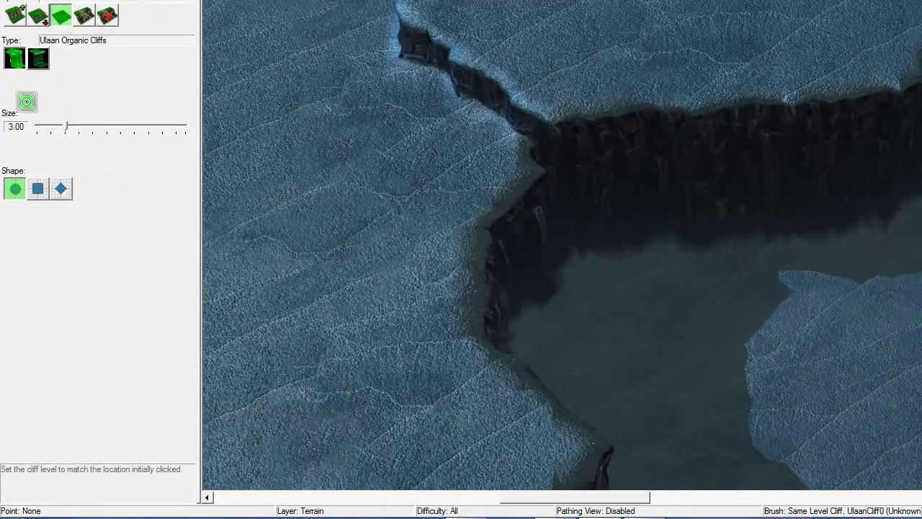
Step: Try a patch of Ulaan Manmade Cliffs on the levelled plateau and paint it back to Ulaan Organic Cliffs
left_click(27, 232)
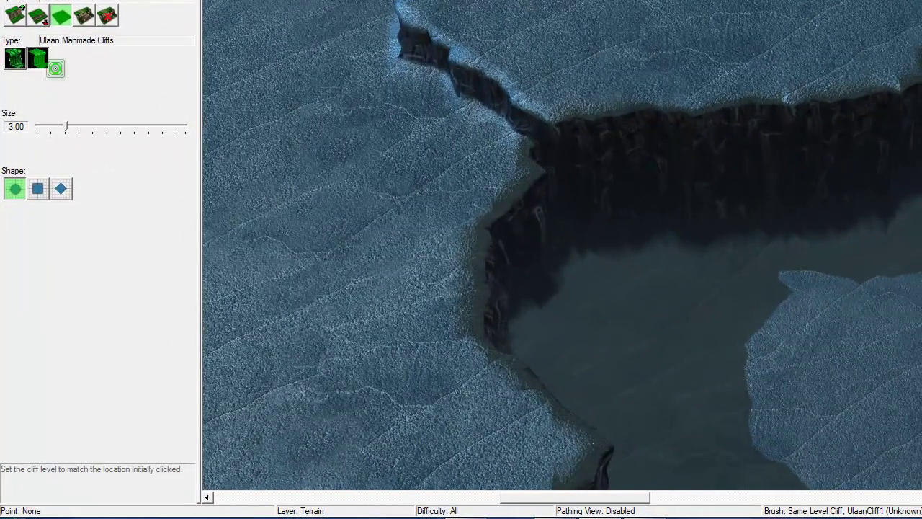
mouse_move(516, 88)
right_mouse_down()
mouse_move(387, 220)
mouse_move(373, 251)
right_mouse_up()
mouse_move(572, 179)
left_mouse_down()
mouse_move(567, 246)
mouse_move(627, 216)
left_mouse_up()
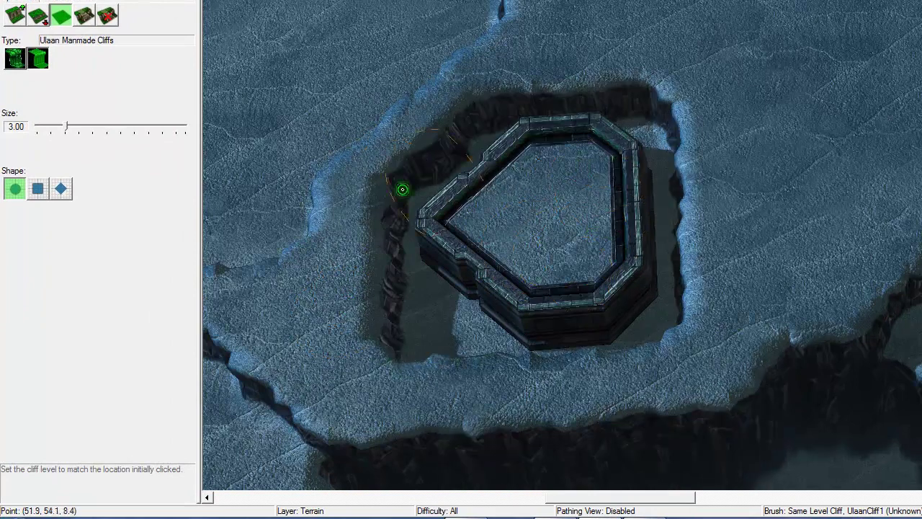
left_click(15, 59)
mouse_move(801, 107)
left_mouse_down()
mouse_move(521, 220)
mouse_move(593, 214)
mouse_move(605, 144)
mouse_move(430, 315)
mouse_move(584, 127)
mouse_move(488, 127)
left_mouse_up()
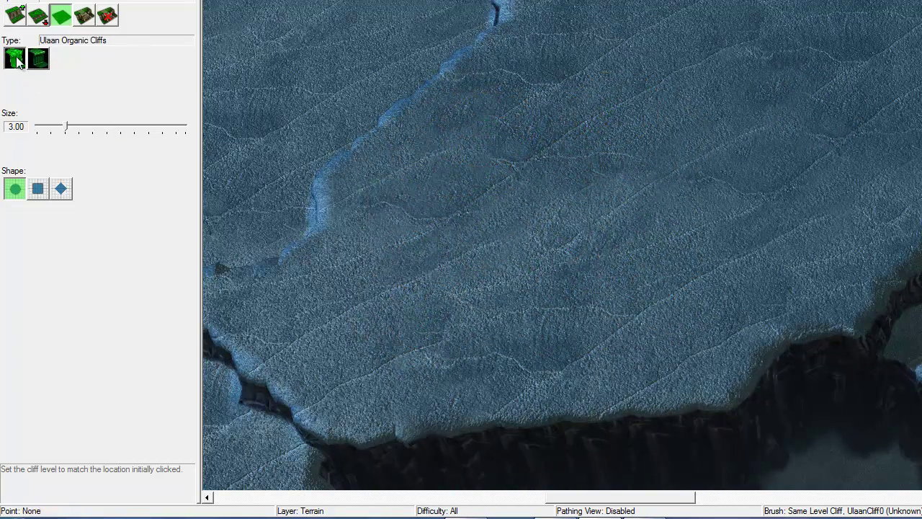
Step: Repaint the levelled plateau and its edges with Ulaan Manmade Cliffs using Same Level Cliff
left_click(38, 59)
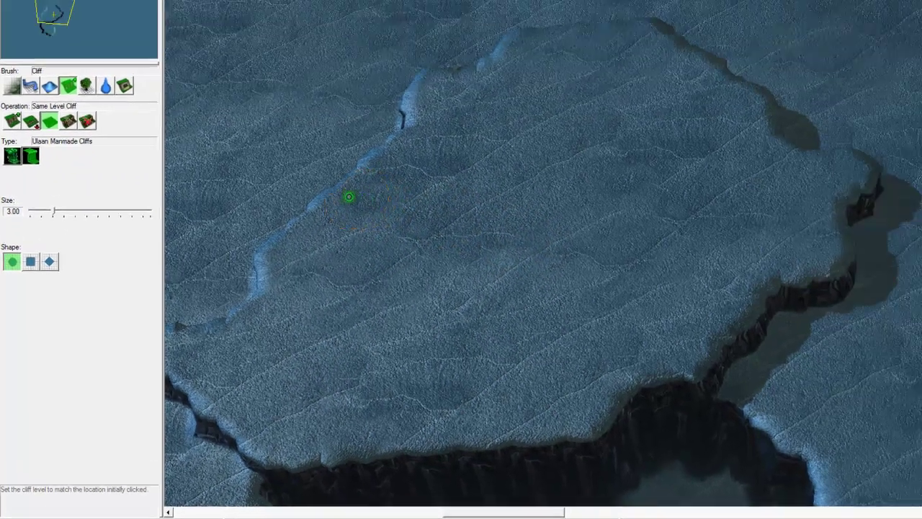
left_click_drag(431, 110, 420, 129)
mouse_move(279, 277)
left_mouse_down()
mouse_move(276, 309)
mouse_move(335, 294)
mouse_move(362, 181)
mouse_move(517, 177)
mouse_move(656, 280)
mouse_move(500, 372)
mouse_move(324, 422)
mouse_move(194, 353)
mouse_move(345, 399)
left_mouse_up()
right_click_drag(346, 399, 447, 305)
mouse_move(473, 240)
left_mouse_down()
mouse_move(430, 211)
mouse_move(520, 265)
left_mouse_up()
middle_click_drag(520, 265, 354, 320)
mouse_move(354, 319)
left_mouse_down()
mouse_move(467, 150)
mouse_move(581, 180)
mouse_move(488, 274)
mouse_move(365, 293)
mouse_move(319, 233)
mouse_move(314, 185)
left_mouse_up()
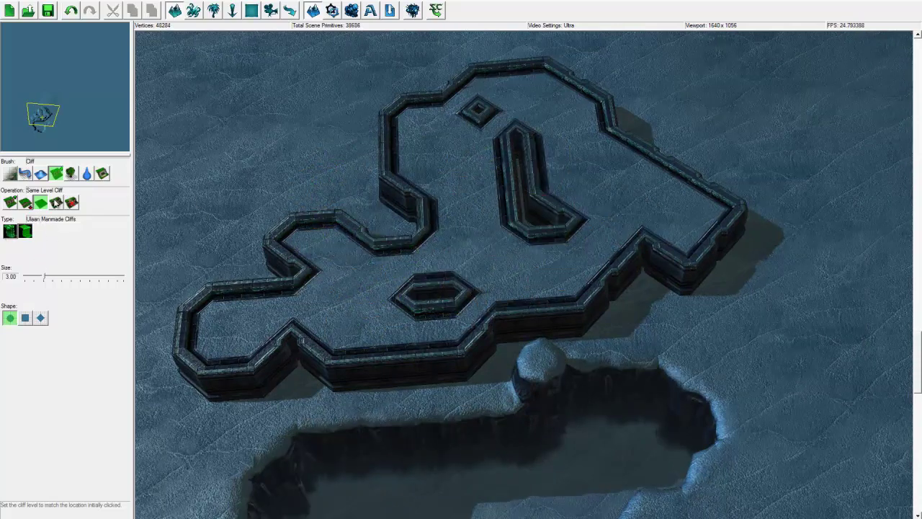
Step: Add a ramp to the edge of the manmade plateau's protruding end
left_click(56, 203)
right_click_drag(359, 294, 338, 272, "ctrl")
scroll(462, 314, "up", 3)
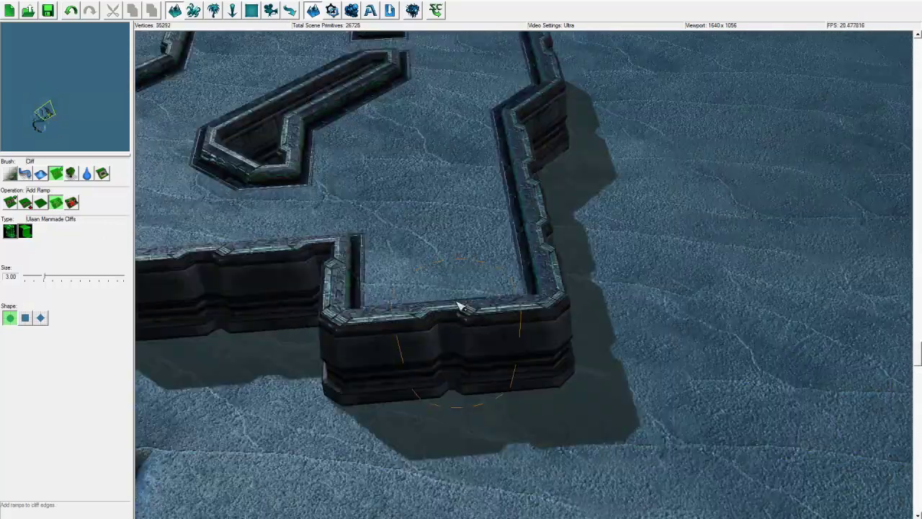
left_click(457, 345)
middle_click_drag(457, 344, 535, 365)
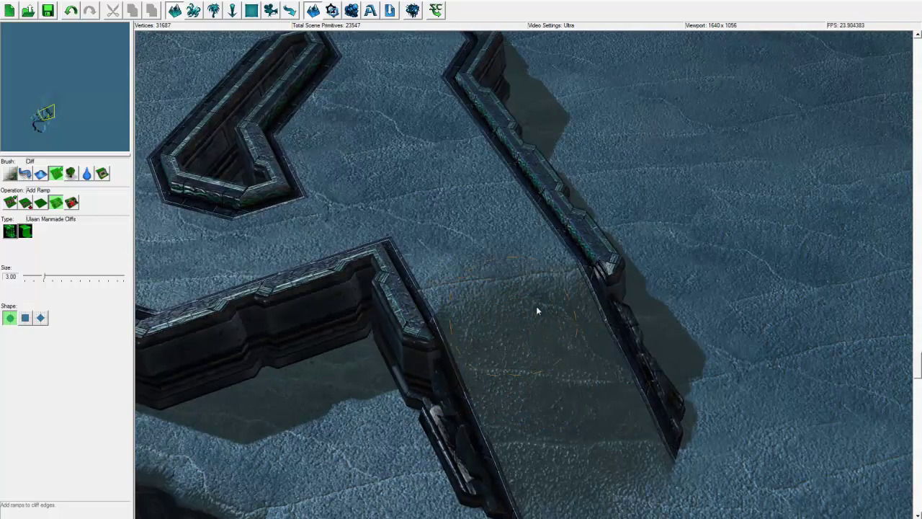
Step: Add more ramps along the manmade plateau's cliff edges
middle_click_drag(537, 311, 402, 396)
mouse_move(437, 335)
left_mouse_down()
mouse_move(480, 333)
mouse_move(601, 261)
mouse_move(680, 281)
mouse_move(706, 261)
mouse_move(465, 310)
left_mouse_up()
scroll(598, 367, "down", 5)
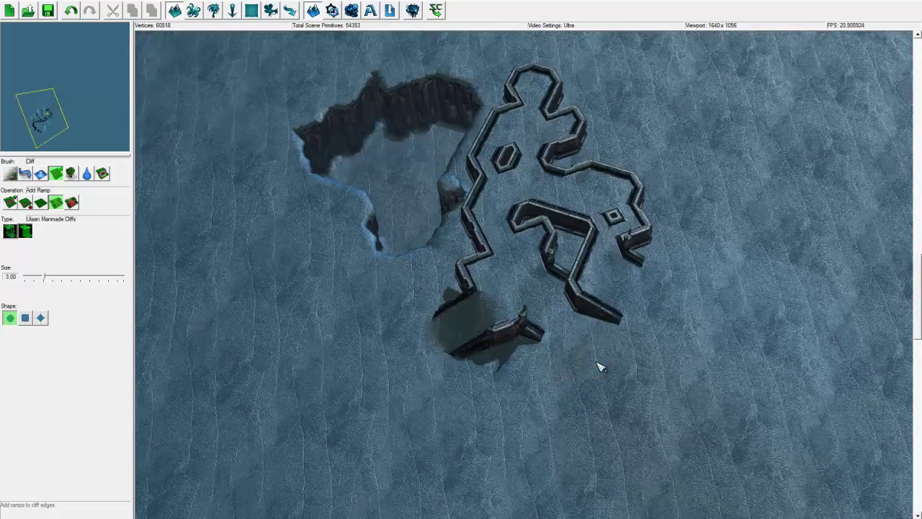
Step: Raise a large plateau of Ulaan Manmade Cliffs next to the existing one with a brush size of 16
right_click_drag(597, 362, 850, 317)
left_click(40, 205)
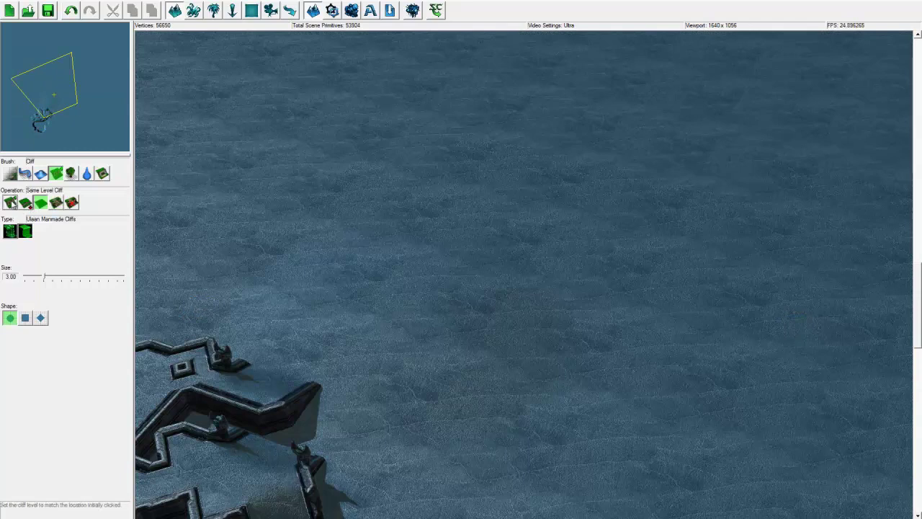
left_click(11, 204)
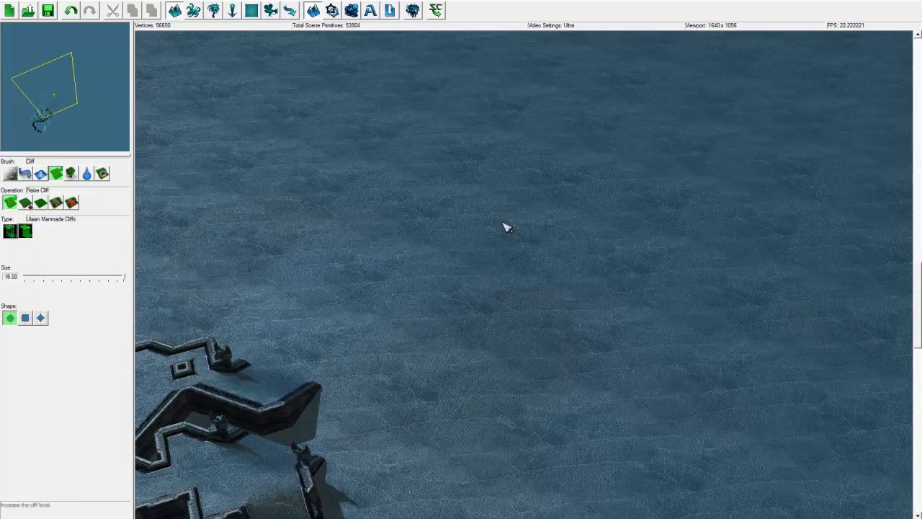
mouse_move(506, 228)
left_mouse_down()
mouse_move(589, 269)
mouse_move(480, 310)
mouse_move(757, 313)
mouse_move(557, 366)
mouse_move(372, 350)
mouse_move(664, 375)
mouse_move(717, 319)
left_mouse_up()
mouse_move(718, 319)
right_mouse_down()
mouse_move(691, 332)
mouse_move(445, 249)
right_mouse_up()
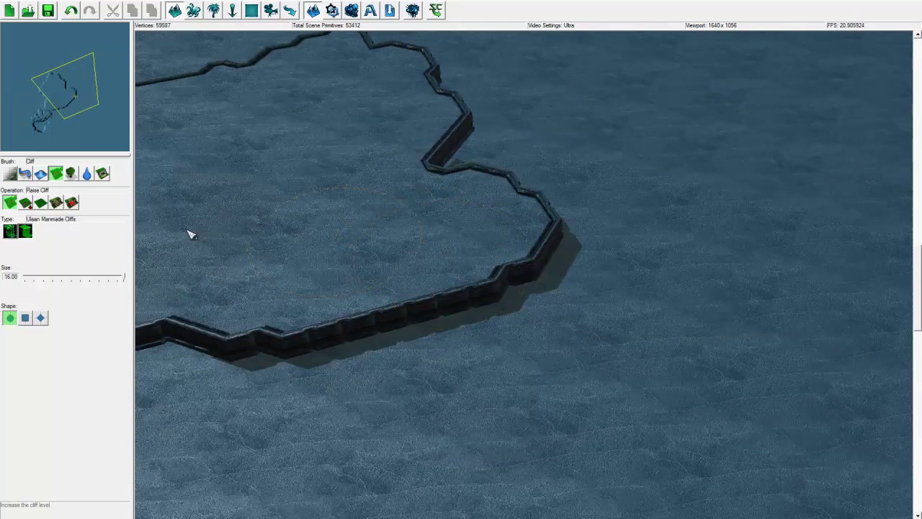
Step: Add a wide ramp to the long cliff edge of the new manmade plateau with the size 16 brush
left_click(56, 202)
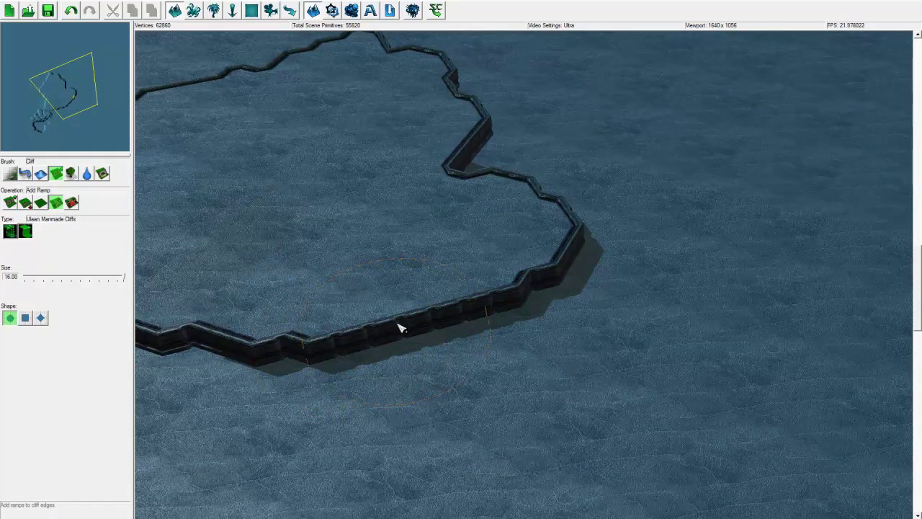
left_click(413, 310)
scroll(358, 350, "up", 4)
right_click_drag(358, 350, 597, 379)
scroll(350, 384, "down", 3)
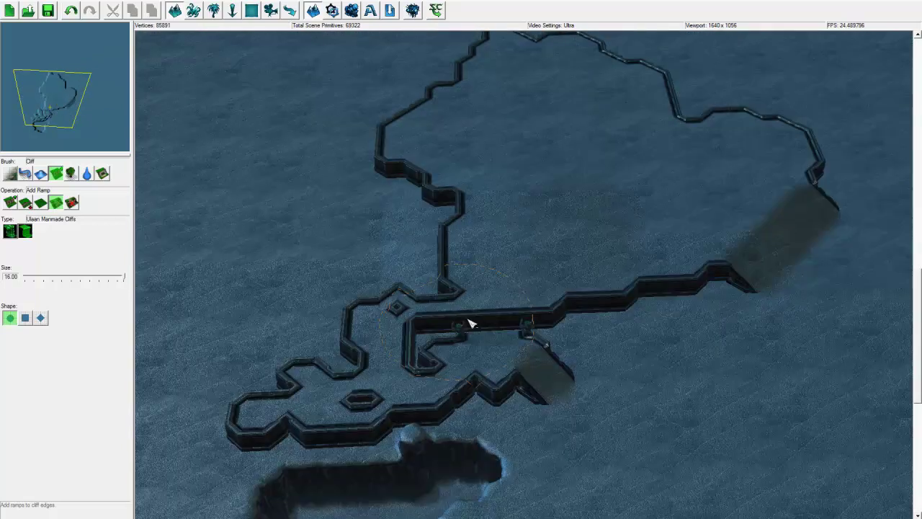
scroll(469, 324, "down", 3)
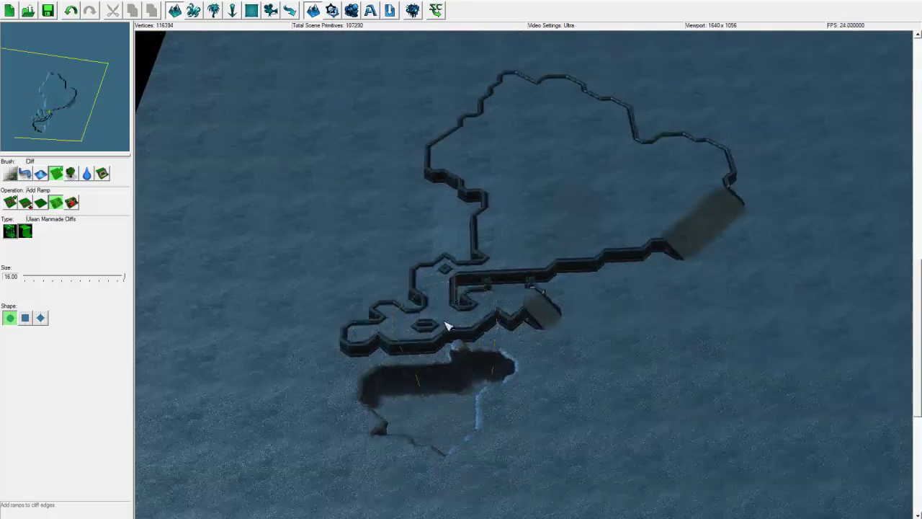
Step: Remove the wide ramp from the large manmade plateau's cliff edge
left_click(78, 206)
scroll(418, 336, "up", 5)
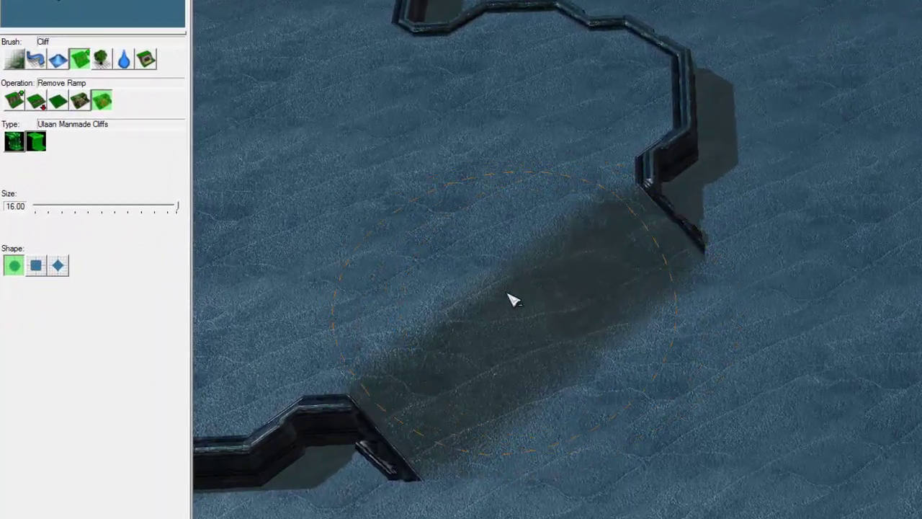
left_click(513, 299)
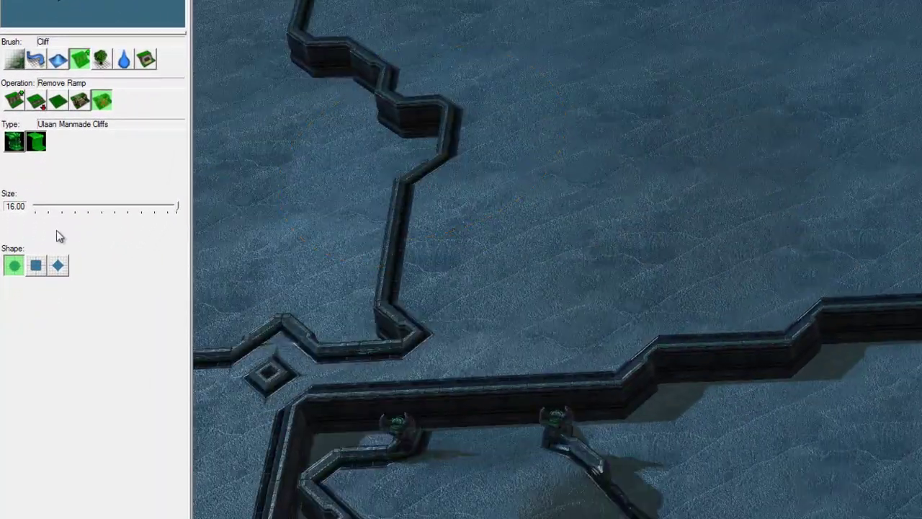
Step: Inspect the Foliage brush's Allow Foliage settings and its overlay on the manmade cliffs
left_click(102, 60)
right_click_drag(312, 108, 488, 45)
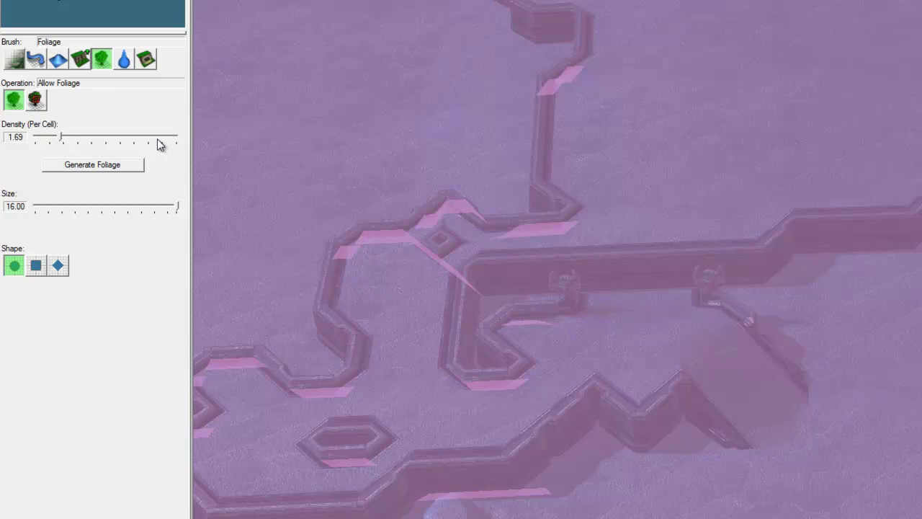
Step: Paint a large oval patch of Ulaan Rough Rock along the large plateau's cliff edge with increment 78 and size 16
left_click(14, 61)
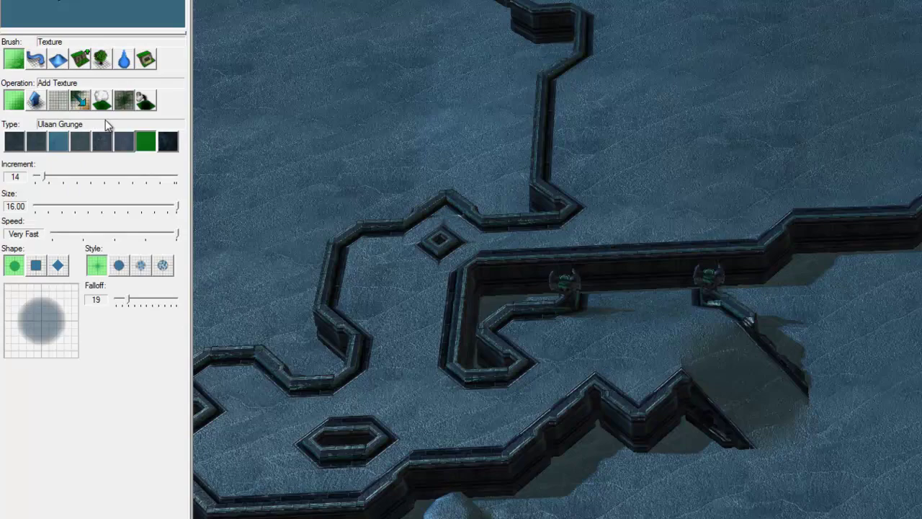
left_click(167, 142)
left_click(107, 182)
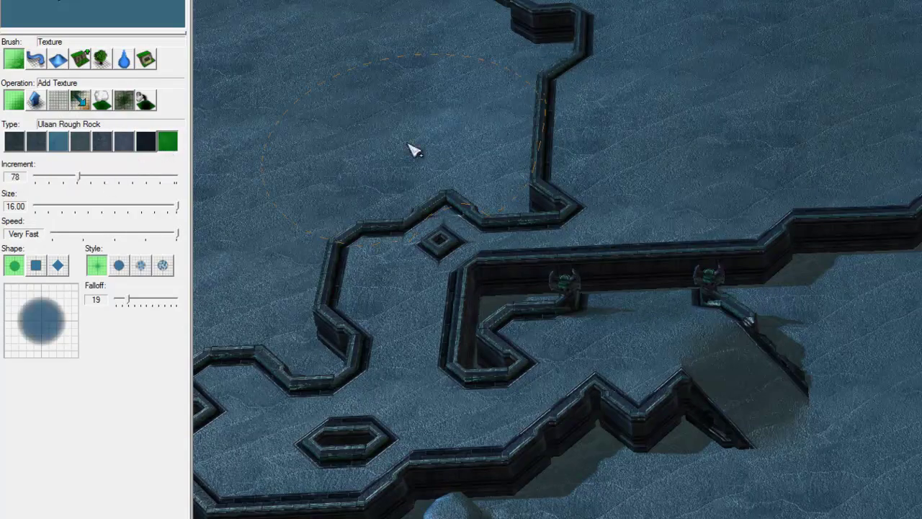
right_click_drag(828, 79, 617, 240)
right_click_drag(681, 281, 454, 103)
mouse_move(739, 316)
left_mouse_down()
mouse_move(686, 310)
mouse_move(803, 360)
mouse_move(914, 305)
mouse_move(849, 240)
mouse_move(577, 397)
left_mouse_up()
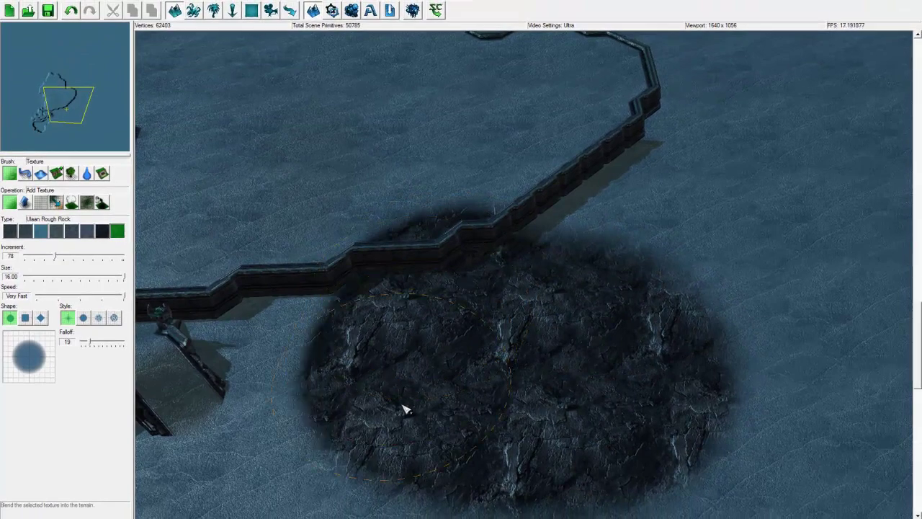
mouse_move(405, 409)
left_mouse_down()
mouse_move(665, 310)
mouse_move(309, 399)
mouse_move(660, 451)
mouse_move(467, 252)
mouse_move(411, 437)
mouse_move(508, 418)
left_mouse_up()
right_click_drag(515, 446, 459, 332)
scroll(432, 333, "up", 5)
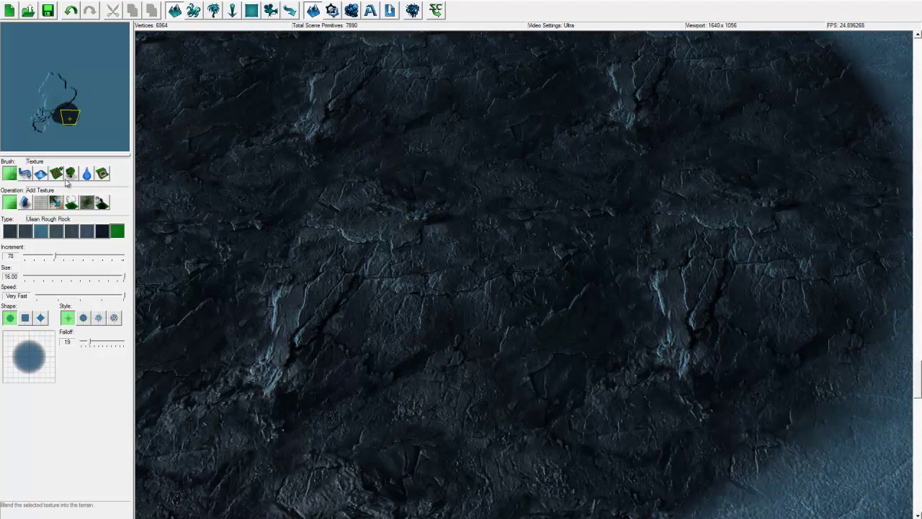
Step: Set the foliage density to 0.44 per cell and generate foliage on the map
left_click(72, 172)
scroll(354, 308, "down", 5)
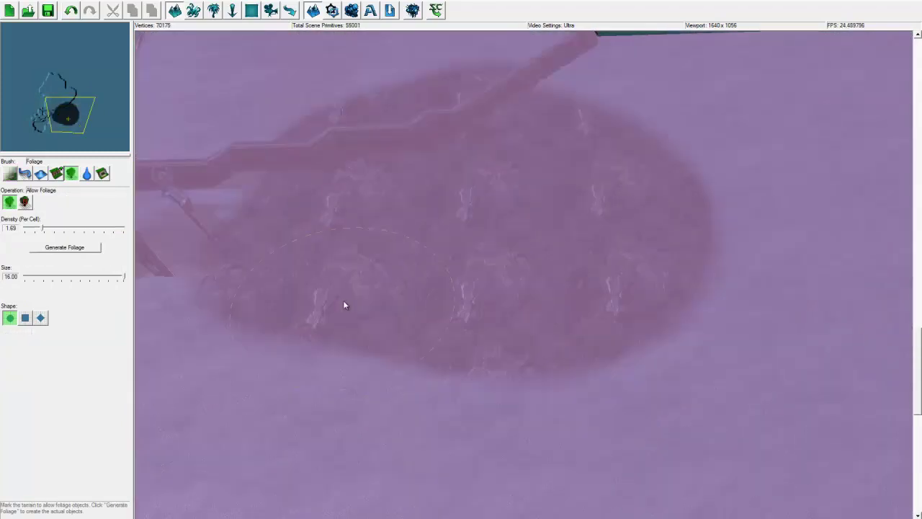
right_click_drag(343, 300, 374, 348)
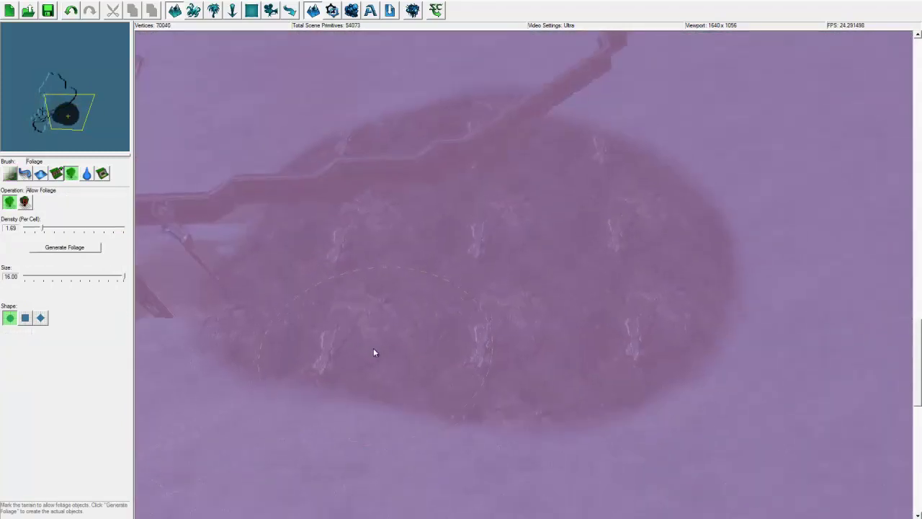
left_click(49, 249)
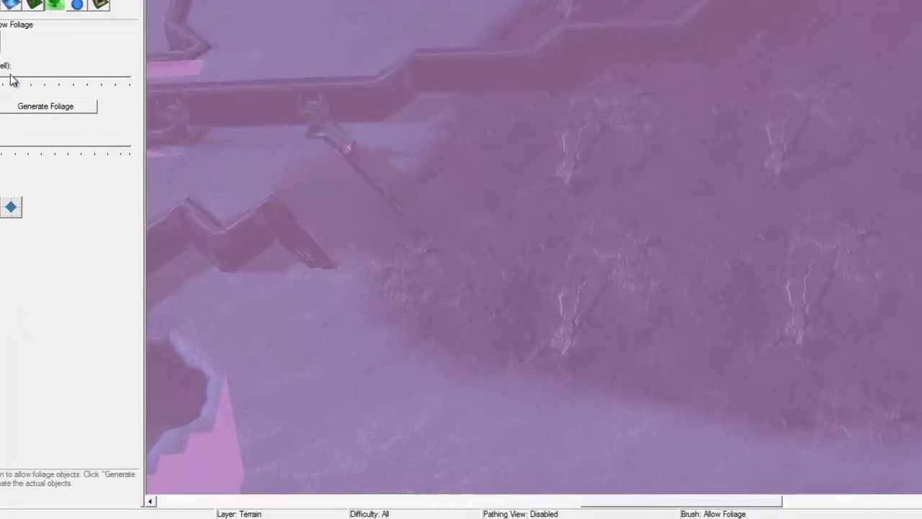
left_click(41, 249)
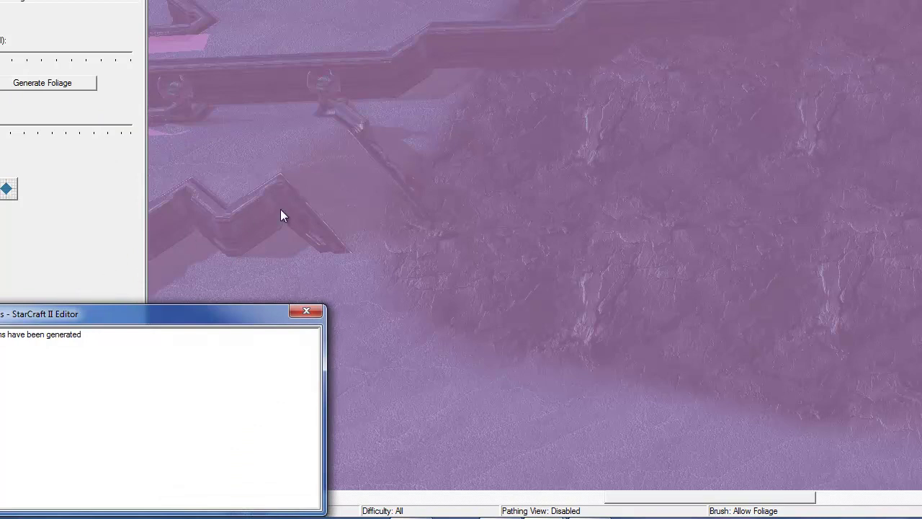
key("Escape")
Step: Look over the plateau edges and the rough rock patch for generated foliage
right_click_drag(403, 93, 196, 408)
right_click_drag(346, 260, 43, 440)
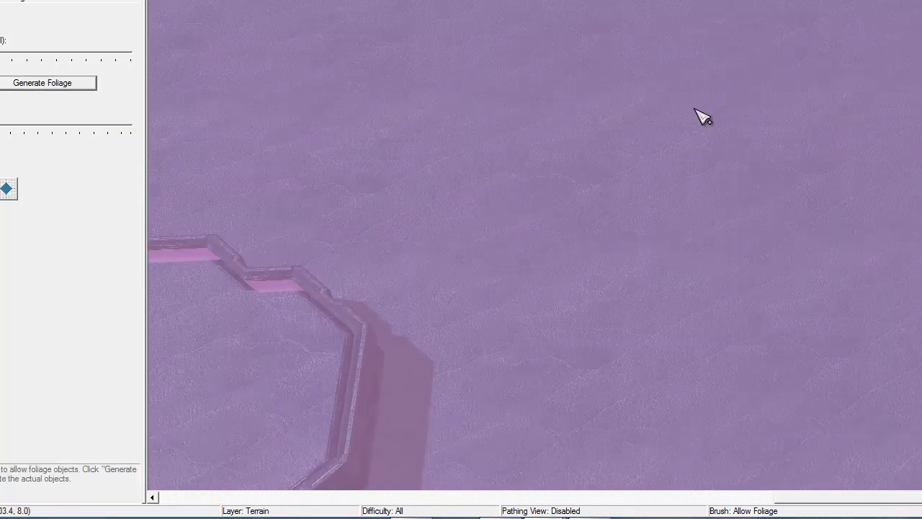
right_click_drag(424, 392, 546, 232)
right_click_drag(347, 352, 404, 57)
right_click_drag(433, 274, 531, 281)
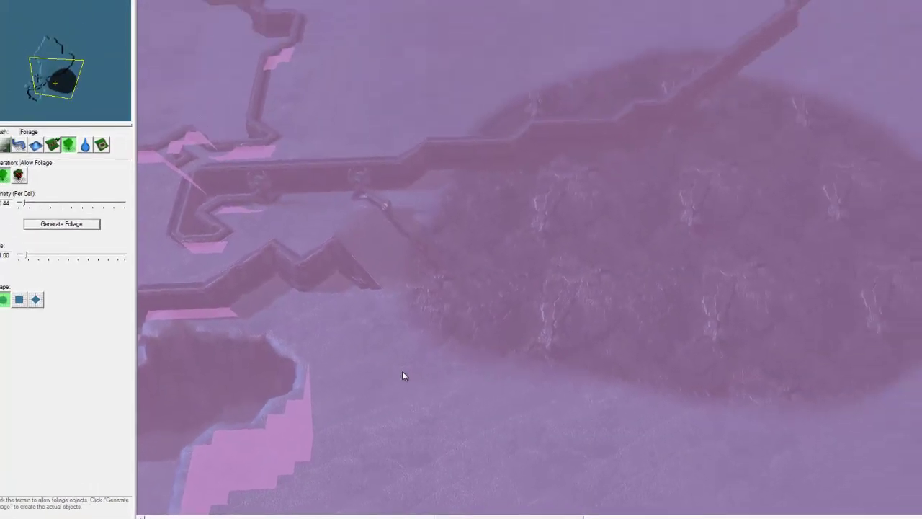
scroll(462, 390, "up", 3)
right_click_drag(461, 391, 415, 315)
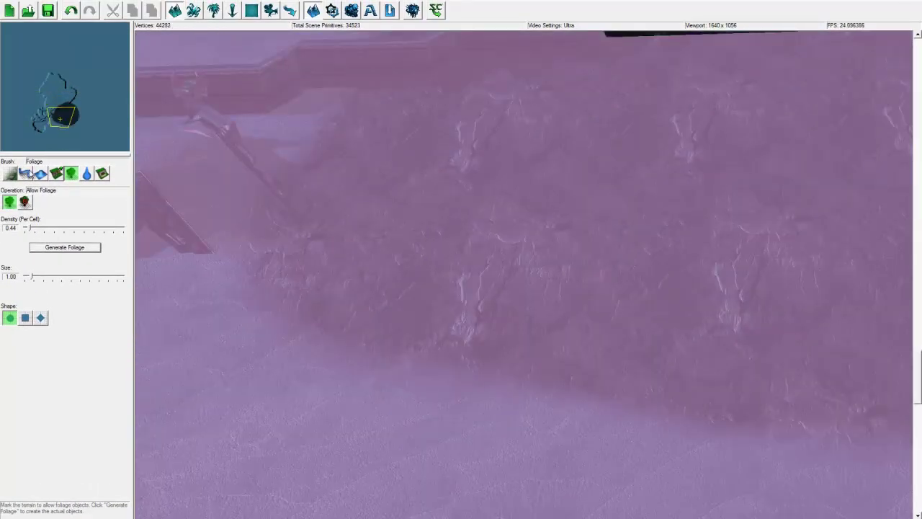
Step: Review the Texture brush's texture types and view the whole map under the Foliage brush's overlay
left_click(10, 173)
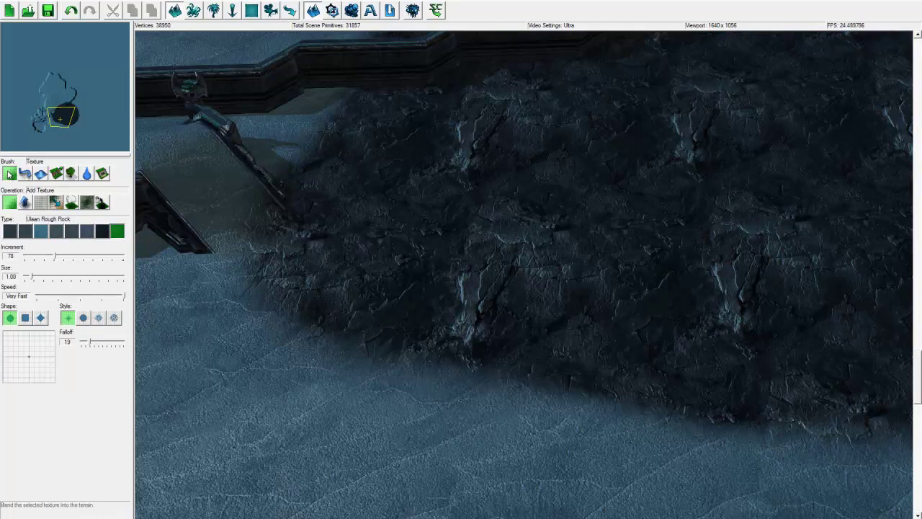
scroll(291, 277, "down", 4)
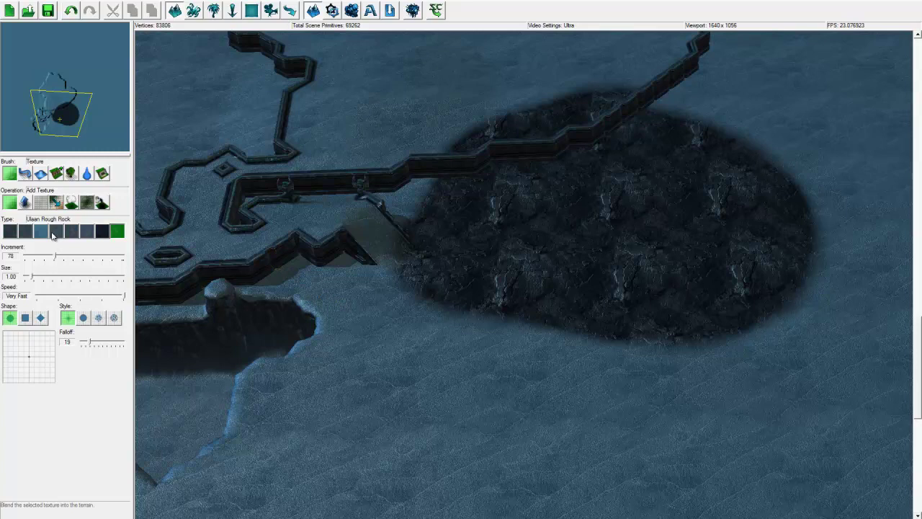
left_click(72, 173)
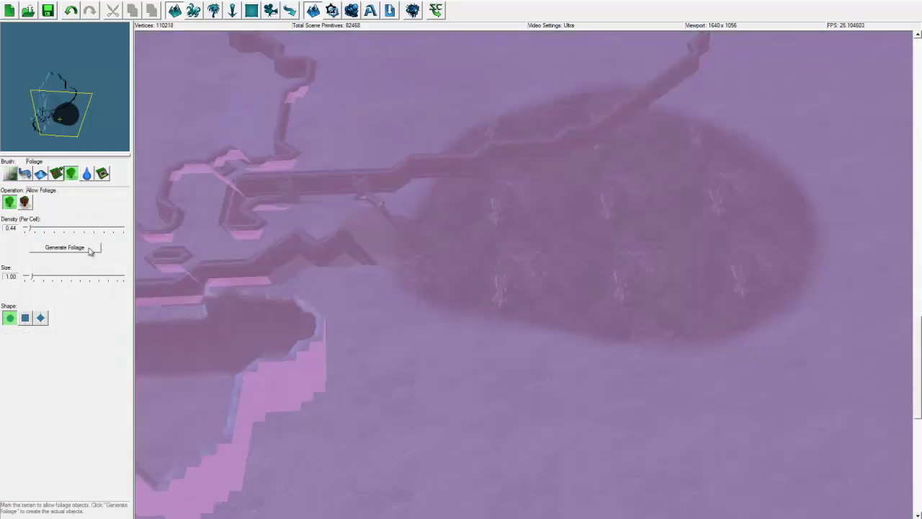
scroll(301, 329, "down", 4)
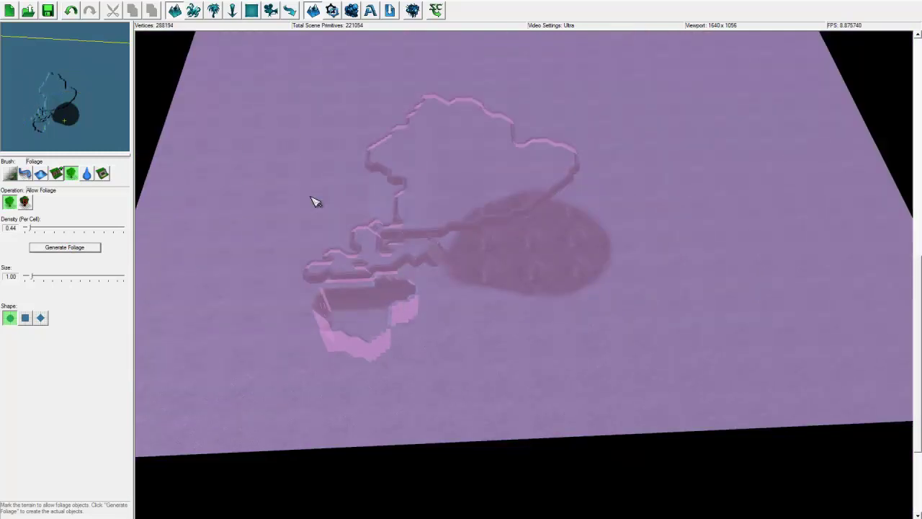
scroll(426, 274, "up", 3)
scroll(430, 322, "up", 3)
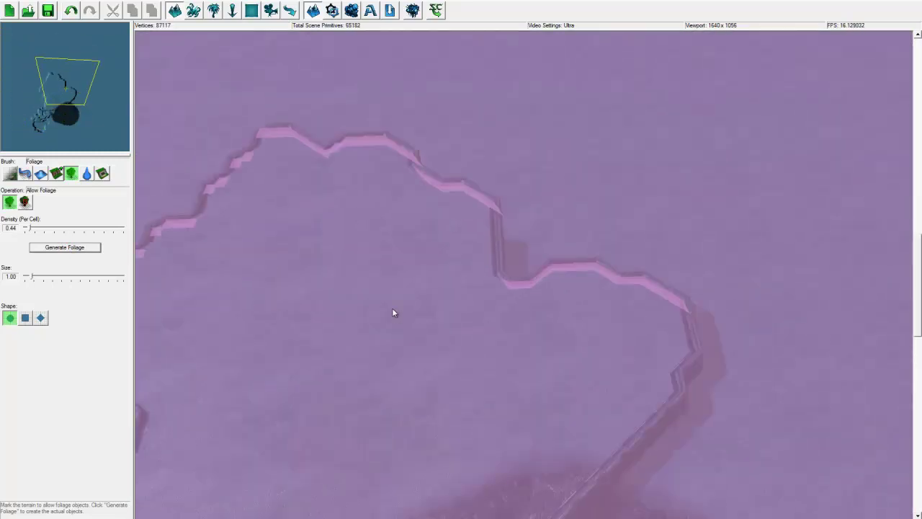
Step: Try adding Avernus water planes over the Ulaan Rough Rock patch
left_click(86, 175)
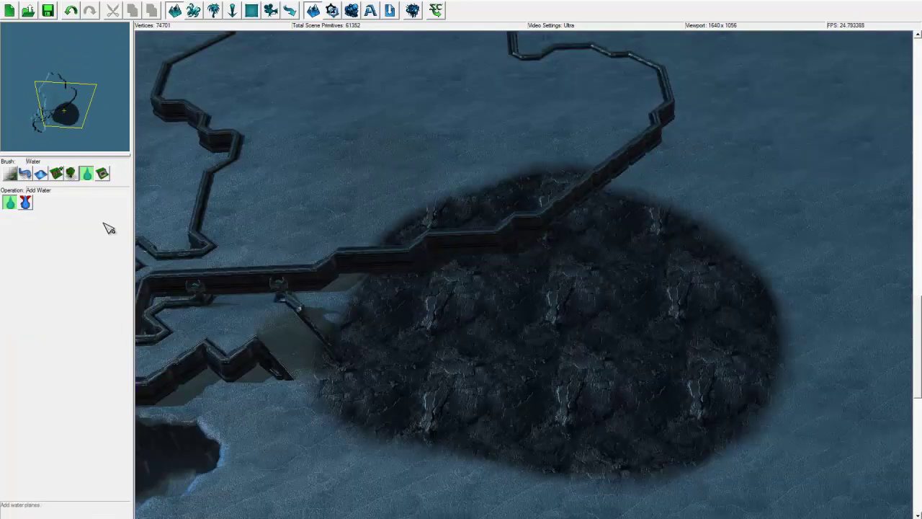
scroll(364, 297, "down", 2)
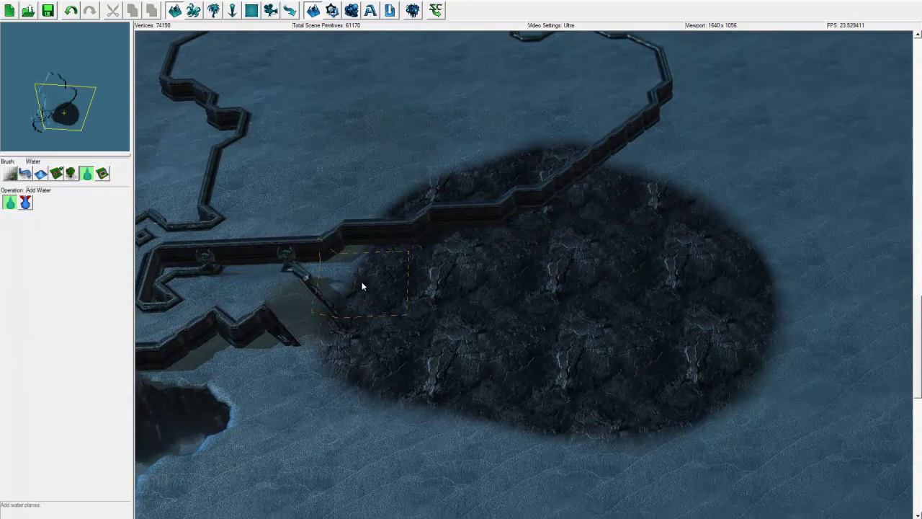
left_click(10, 203)
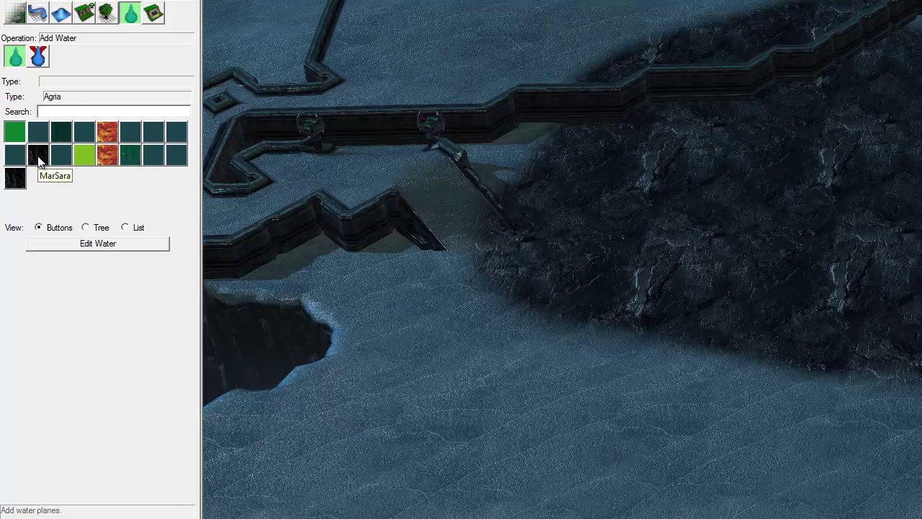
left_click(38, 132)
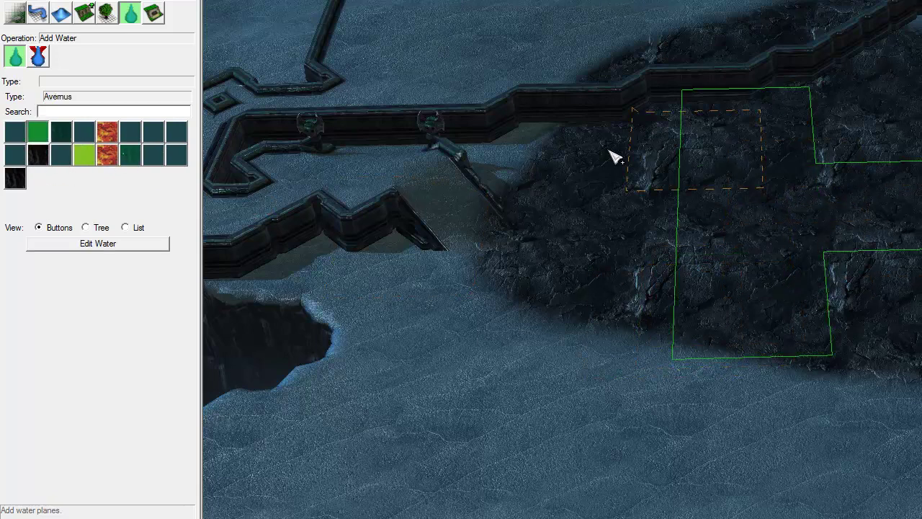
right_click_drag(700, 346, 782, 59, "ctrl")
middle_click_drag(782, 60, 471, 315)
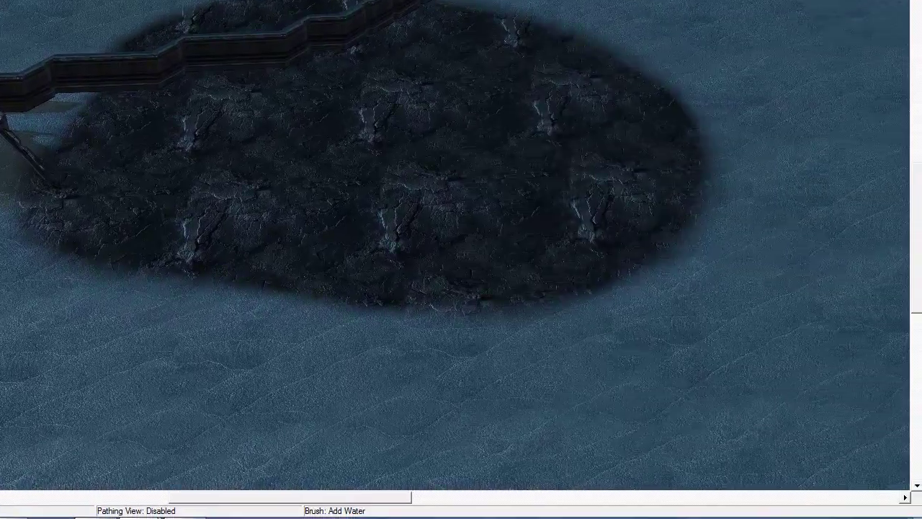
Step: Add water planes over the sunken organic cliff area beside the manmade plateau
right_click_drag(0, 255, 216, 217)
right_click_drag(29, 286, 235, 244)
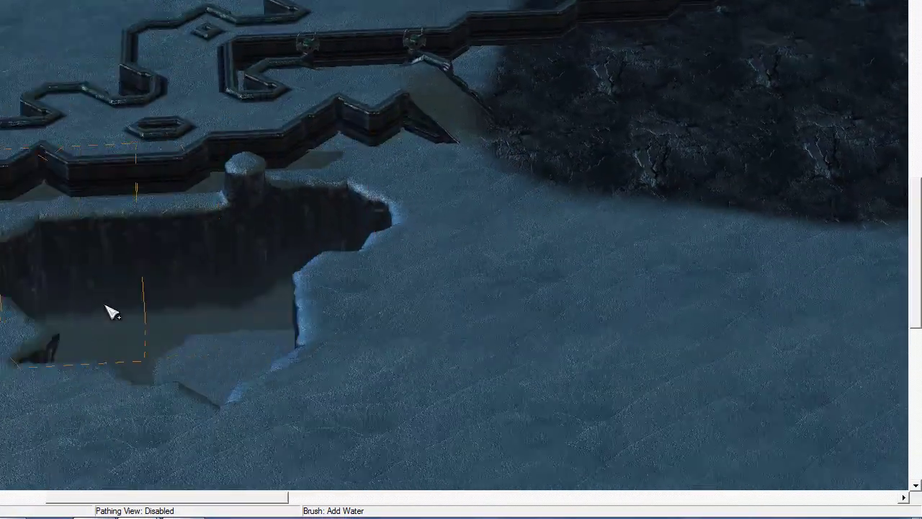
left_click(169, 288)
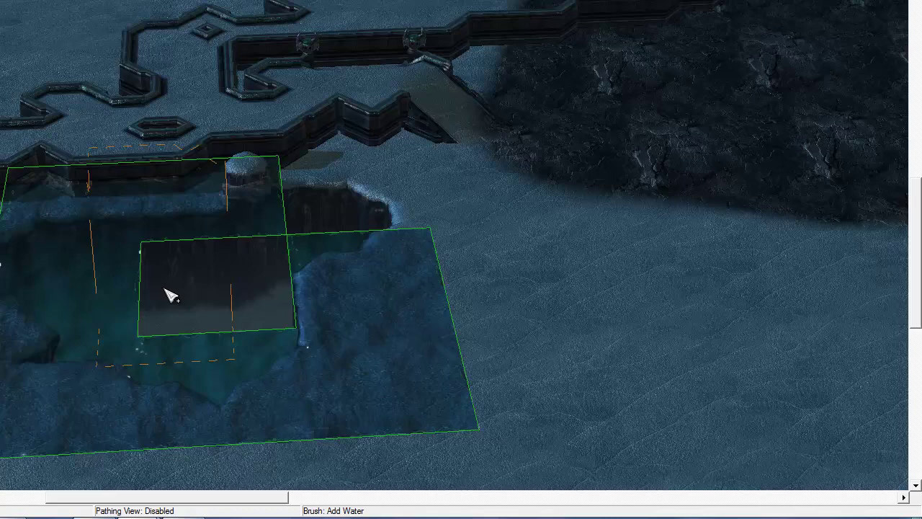
right_click_drag(196, 301, 157, 261, "ctrl")
scroll(137, 265, "up", 3)
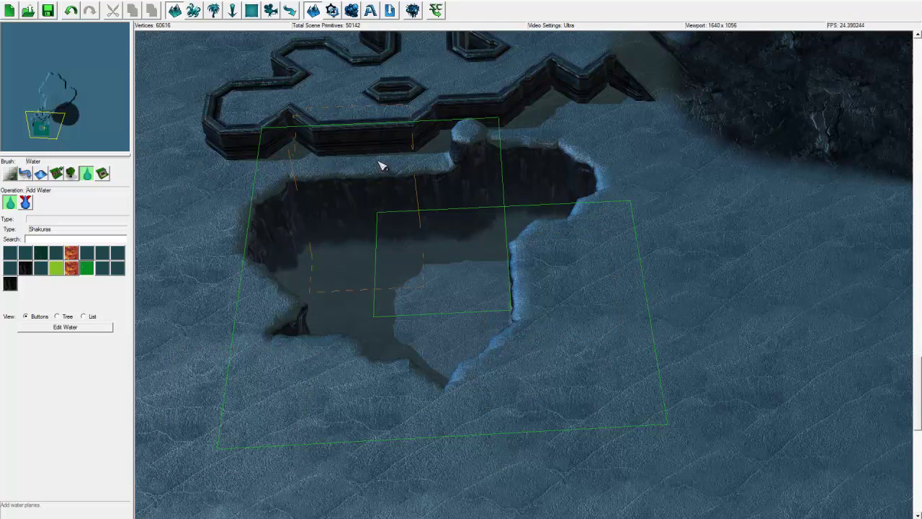
Step: Fill the gap and extend the Shakuras water planes into a rectangle covering the whole sunken organic cliff area
right_click_drag(443, 270, 457, 338)
left_click(440, 400)
left_click(558, 255)
left_click(234, 252)
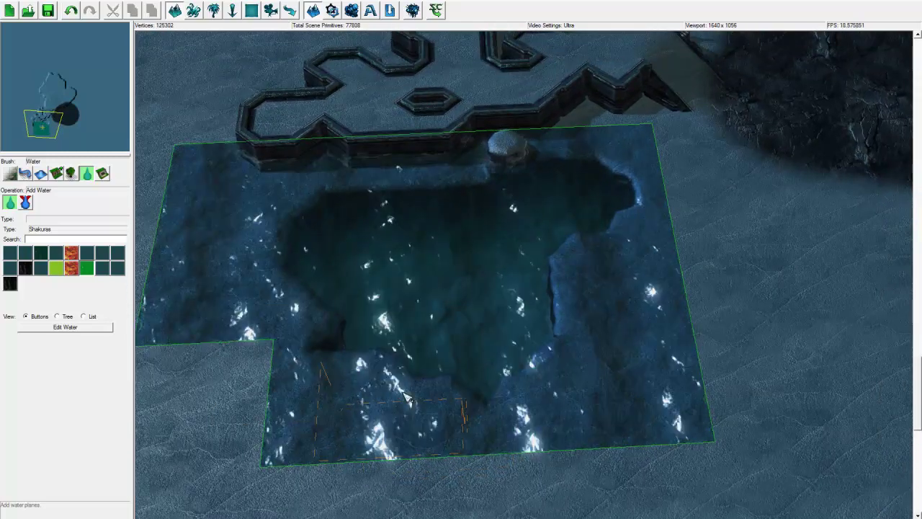
middle_click_drag(389, 335, 422, 327)
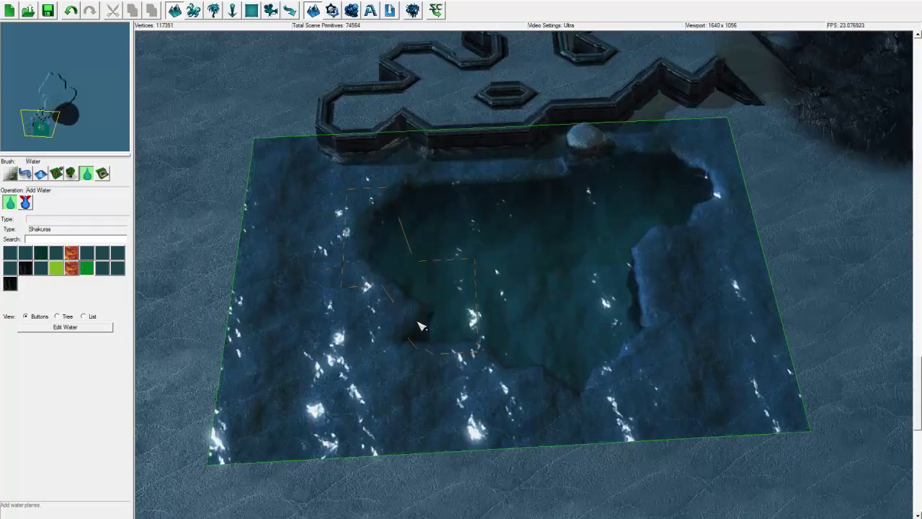
Step: Lower the height of the Shakuras water over the sunken cliff area to 7.1 in its water settings
right_click_drag(421, 326, 395, 321, "ctrl")
scroll(361, 353, "up", 3)
right_click_drag(410, 364, 421, 233, "ctrl")
right_click_drag(400, 302, 400, 248, "ctrl")
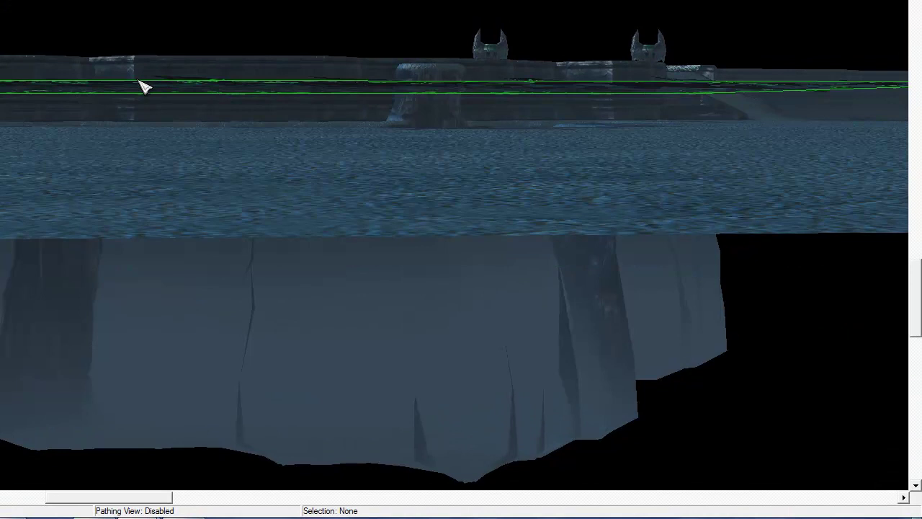
middle_click_drag(144, 86, 99, 336)
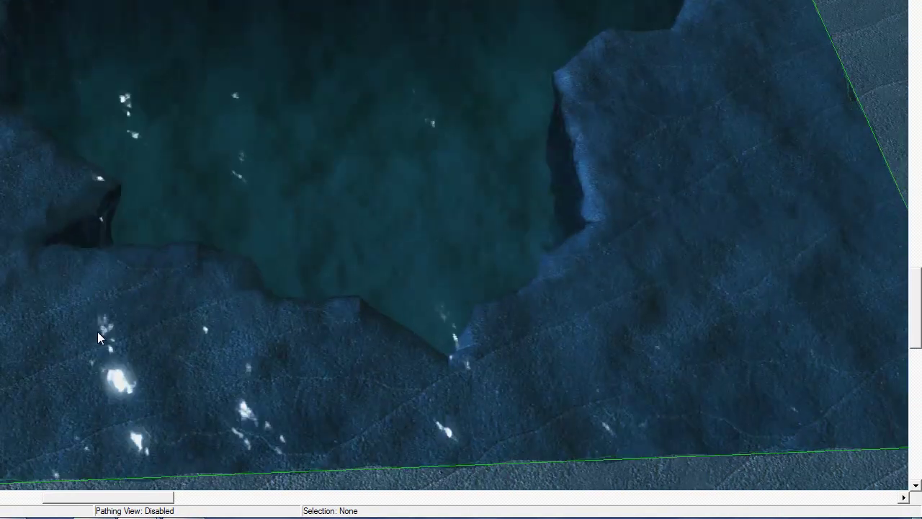
right_click_drag(133, 226, 105, 141)
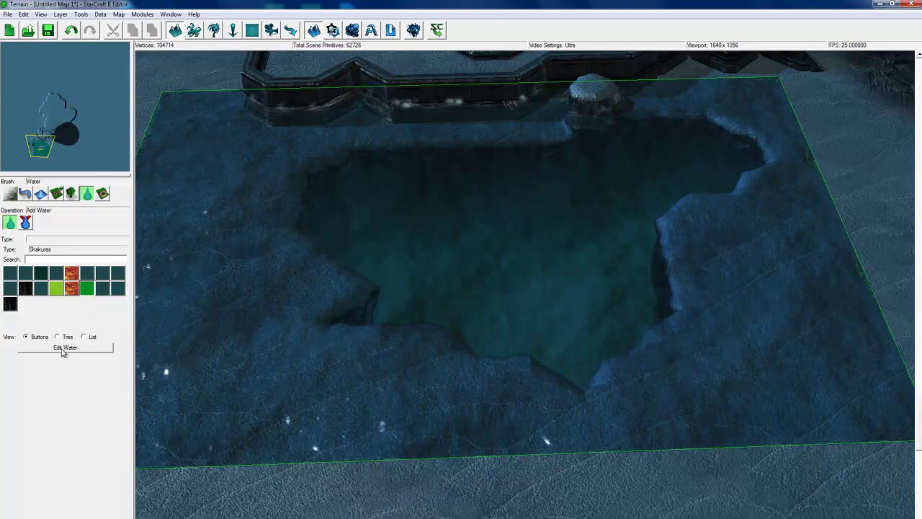
left_click(63, 349)
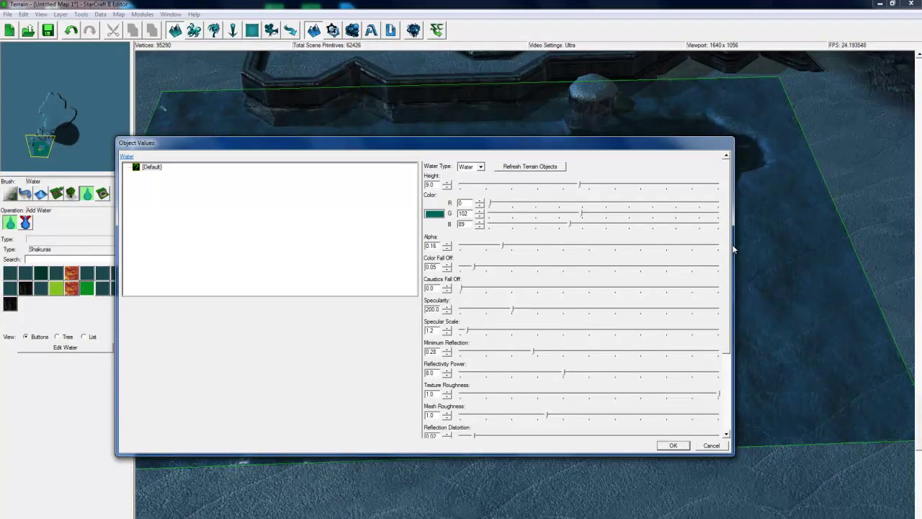
left_click_drag(733, 249, 494, 245)
left_click_drag(329, 148, 264, 206)
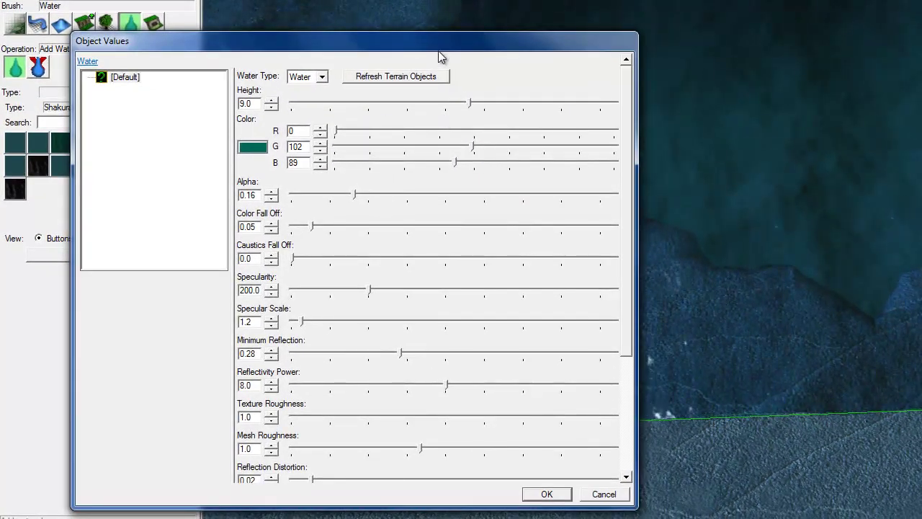
mouse_move(471, 103)
left_mouse_down()
mouse_move(303, 105)
mouse_move(461, 118)
left_mouse_up()
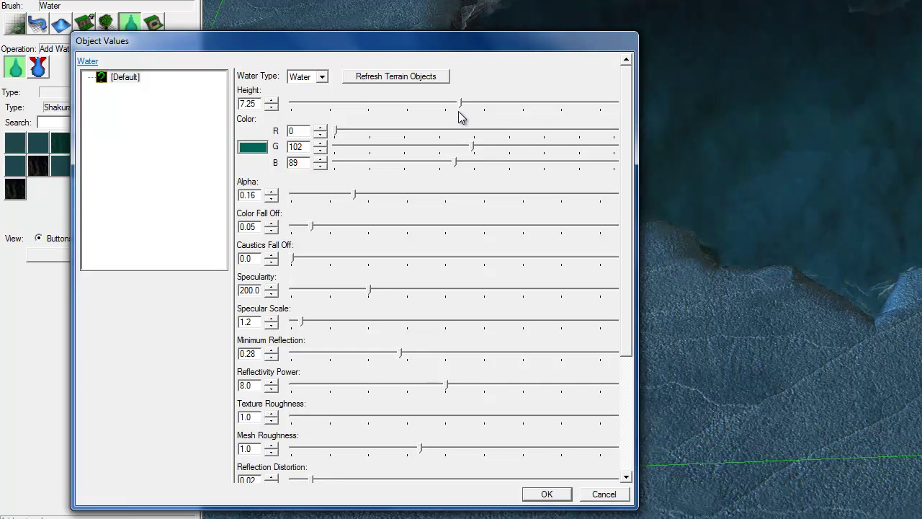
left_click_drag(459, 113, 458, 112)
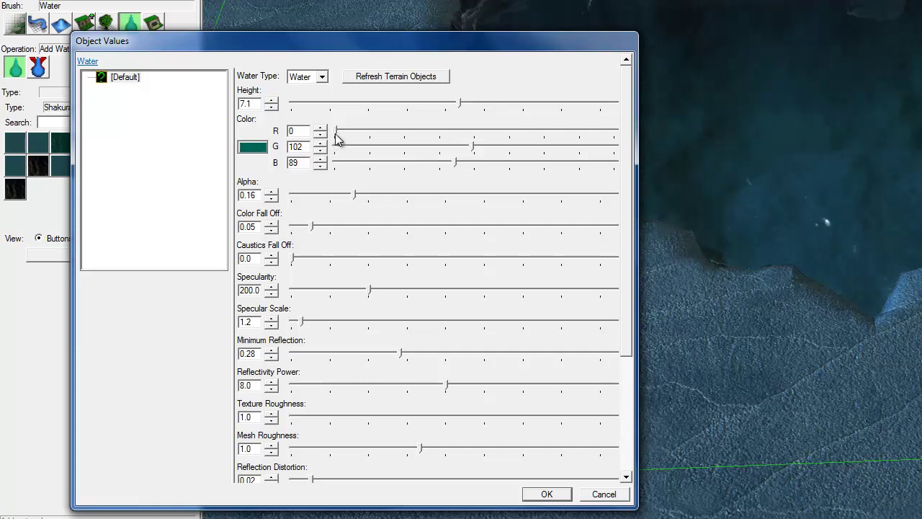
Step: Set the Shakuras water's Alpha to 0.08 and its Specularity to 180.5
left_click_drag(345, 137, 368, 134)
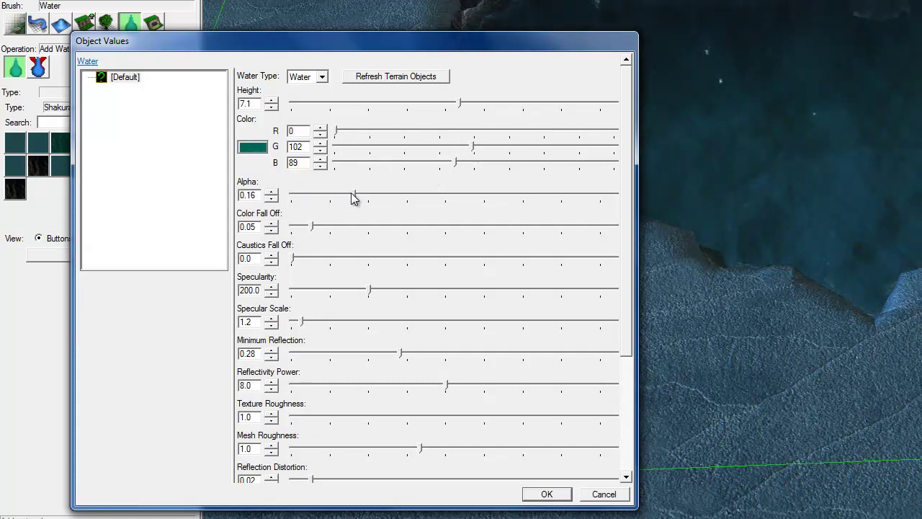
left_click_drag(354, 191, 322, 196)
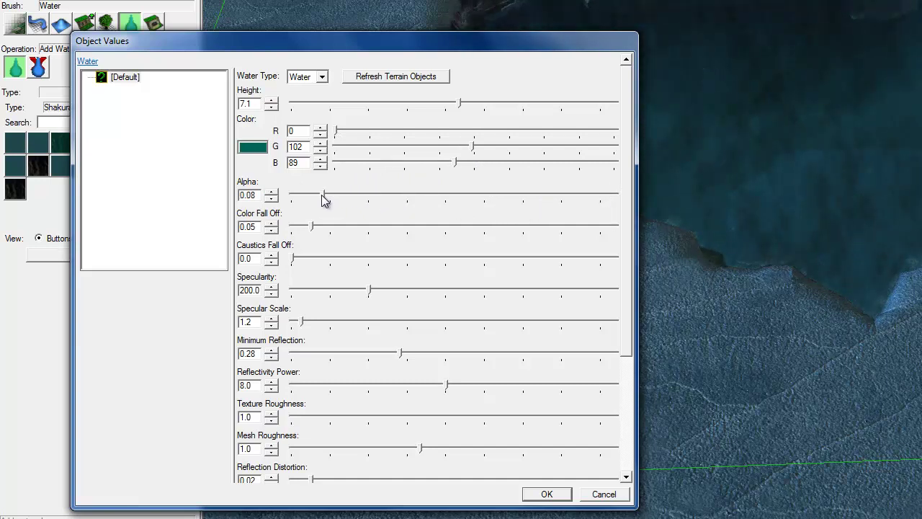
left_click_drag(627, 203, 611, 270)
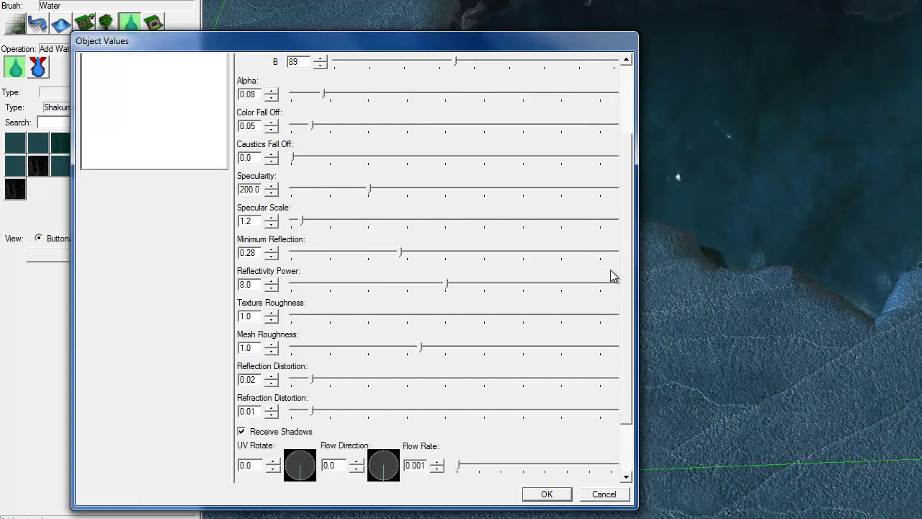
left_click_drag(369, 188, 386, 188)
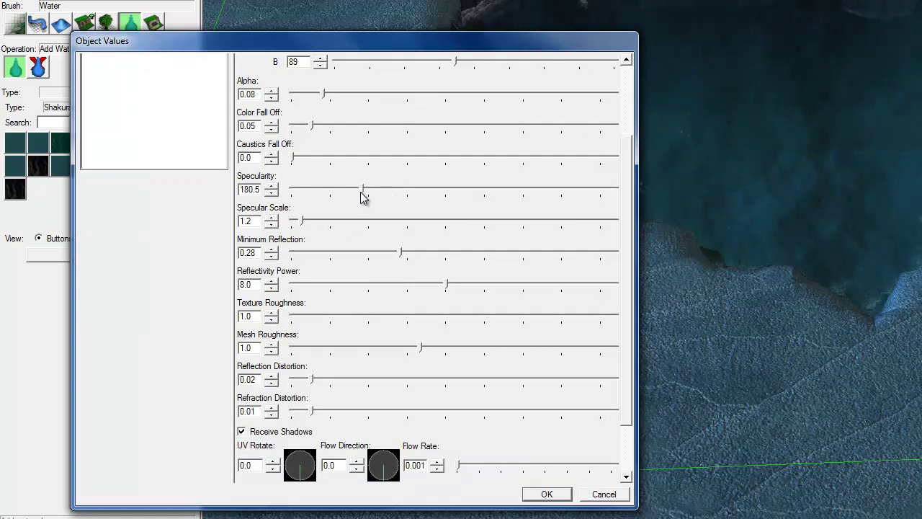
Step: Set the Shakuras water's Caustics Fall Off to 0.663 and its Color Fall Off to 0.028
left_click_drag(293, 158, 402, 198)
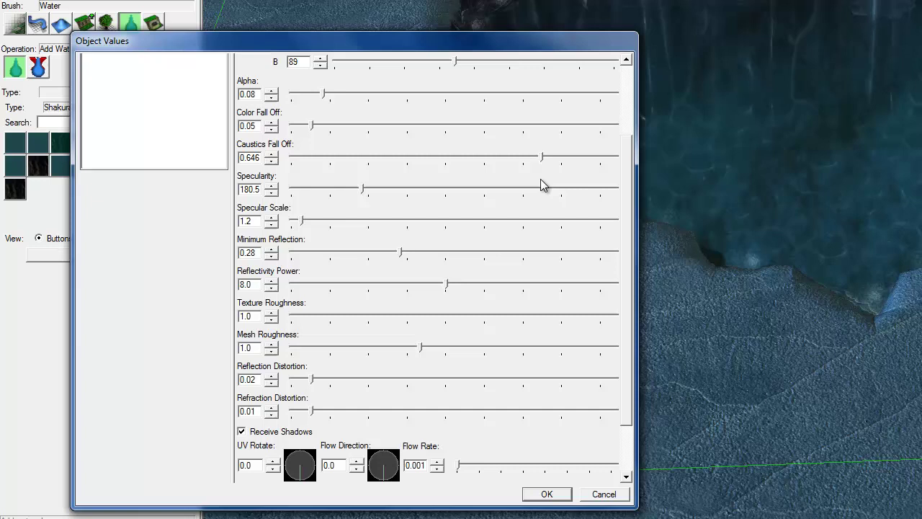
left_click_drag(543, 186, 392, 173)
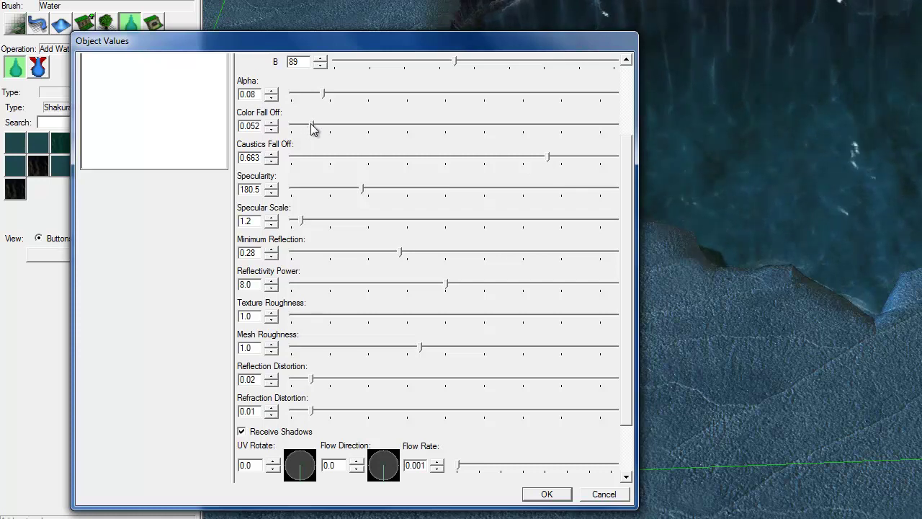
mouse_move(313, 128)
left_mouse_down()
mouse_move(439, 127)
mouse_move(301, 141)
mouse_move(315, 137)
mouse_move(305, 126)
left_mouse_up()
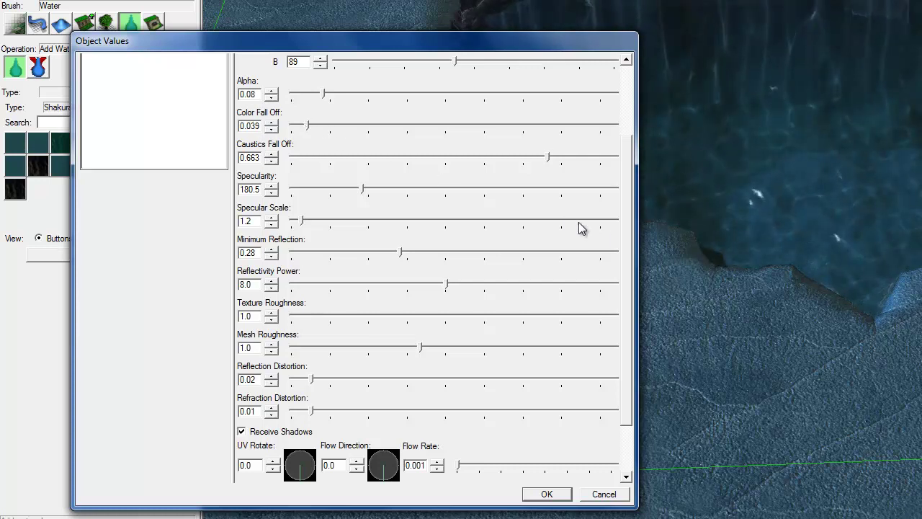
scroll(455, 172, "down", 1)
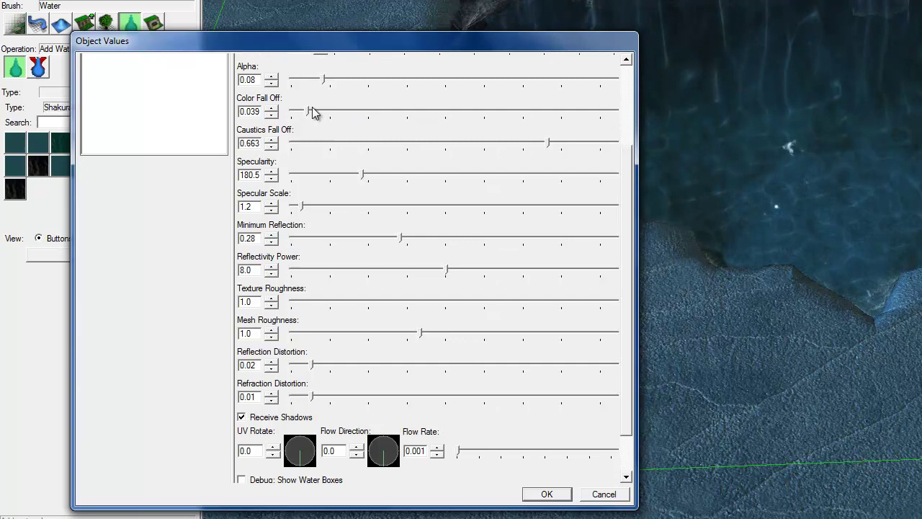
mouse_move(308, 113)
left_mouse_down()
mouse_move(511, 126)
mouse_move(298, 119)
left_mouse_up()
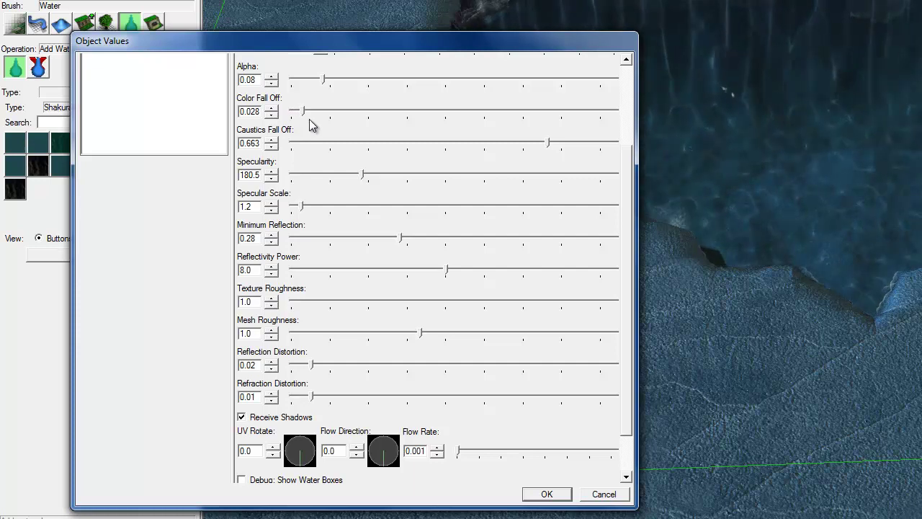
Step: Apply a Mesh Roughness of 0.912, Flow Direction of 36.87 and Flow Rate of 0.88 to the Shakuras water
left_click_drag(422, 333, 415, 332)
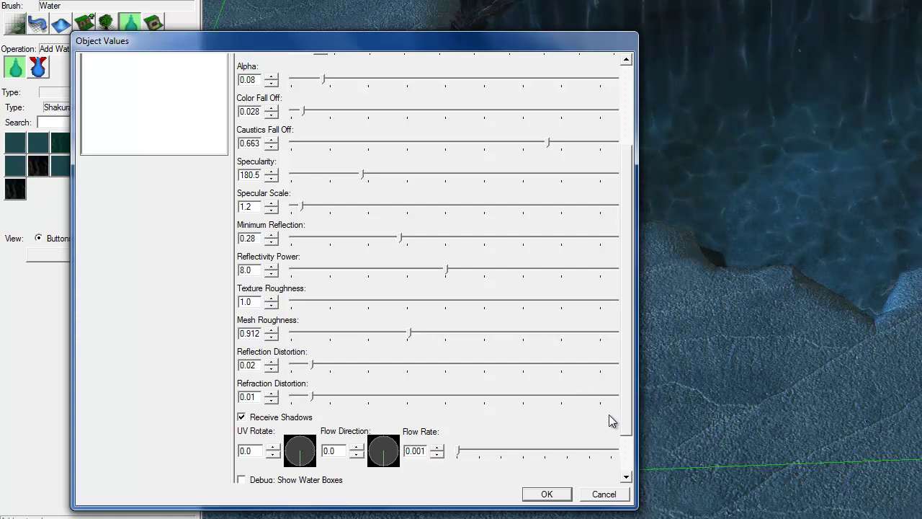
scroll(609, 420, "down", 2)
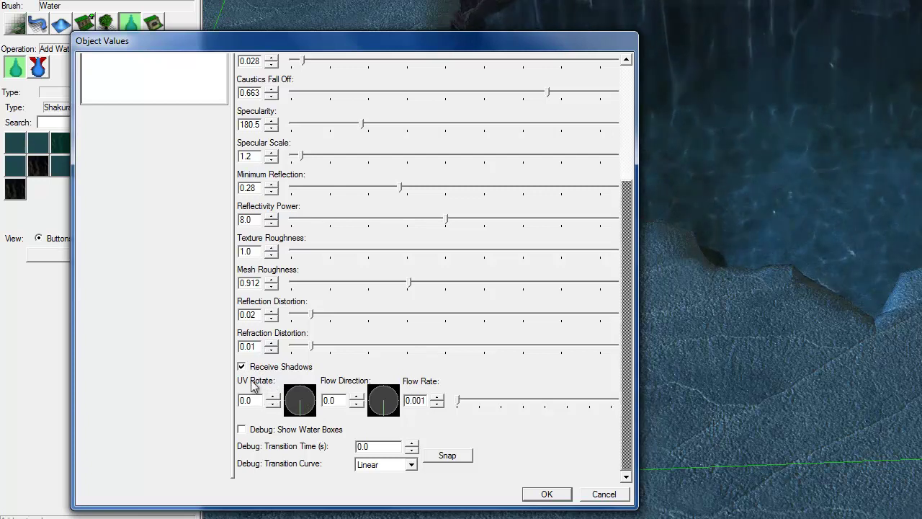
left_click_drag(379, 414, 396, 407)
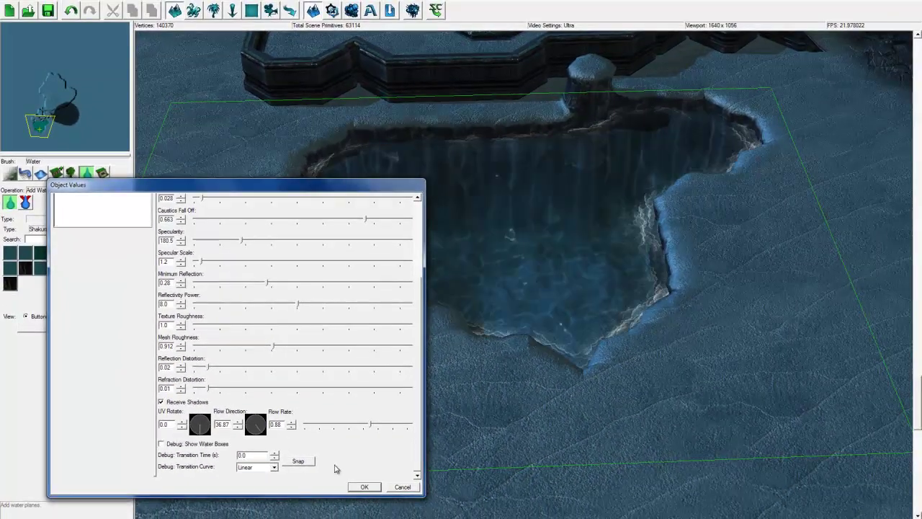
left_click(359, 488)
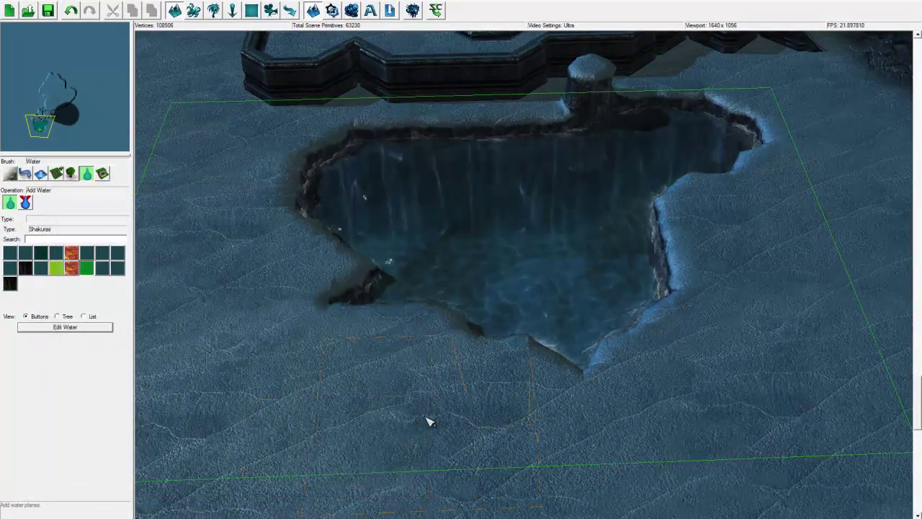
Step: Examine the surface, caustics and flow of the edited Shakuras water in the sunken cliff area at close and wide range
scroll(429, 421, "up", 5)
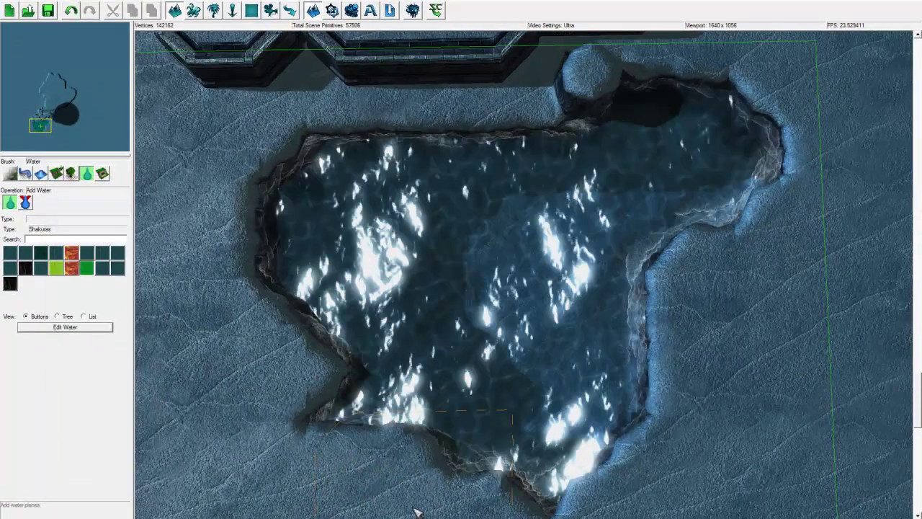
scroll(418, 500, "up", 5)
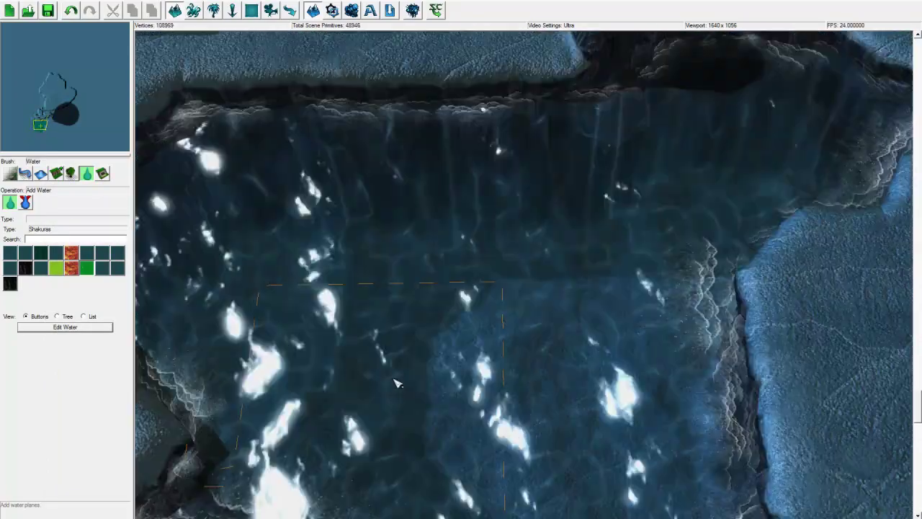
right_click_drag(393, 413, 399, 372, "ctrl")
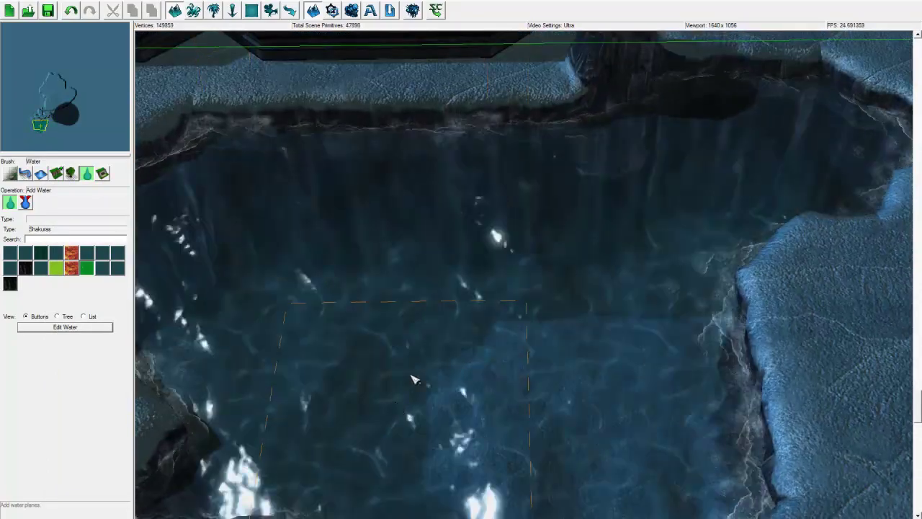
scroll(414, 380, "down", 3)
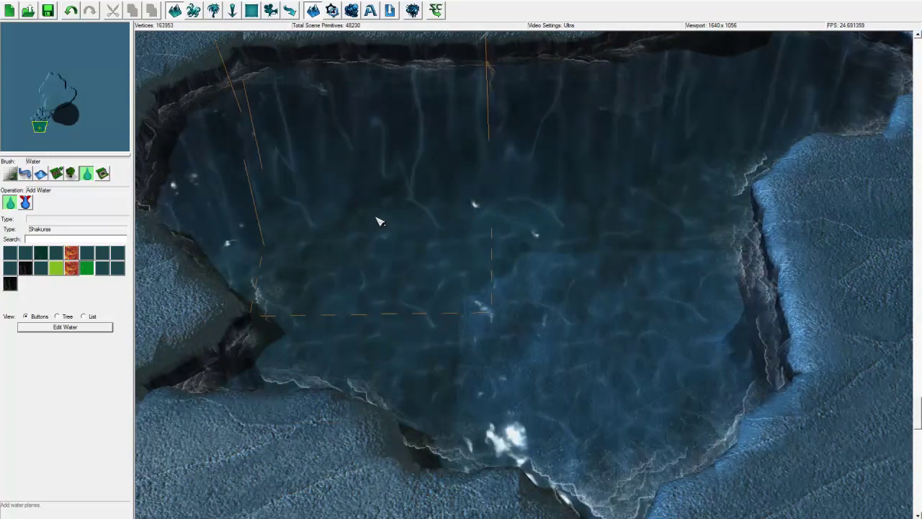
scroll(497, 339, "up", 3)
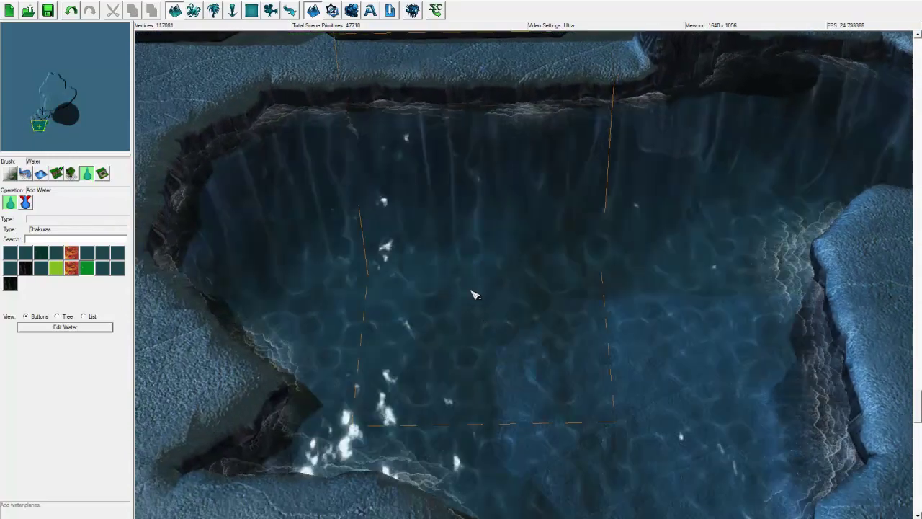
right_click_drag(474, 292, 461, 351)
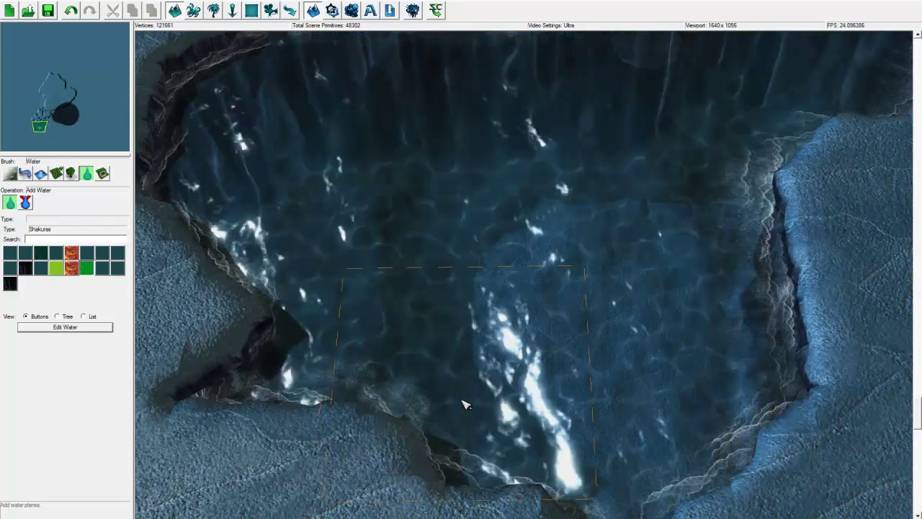
scroll(461, 393, "down", 4)
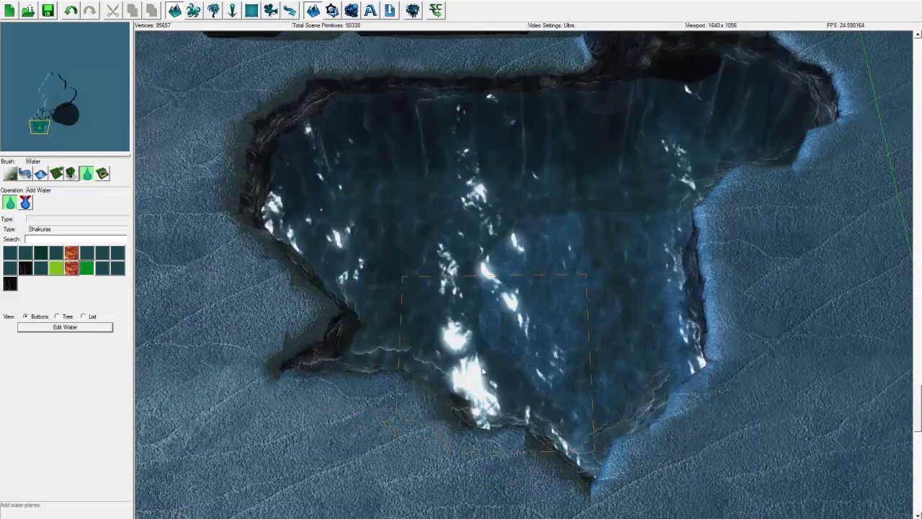
right_click_drag(461, 385, 441, 407)
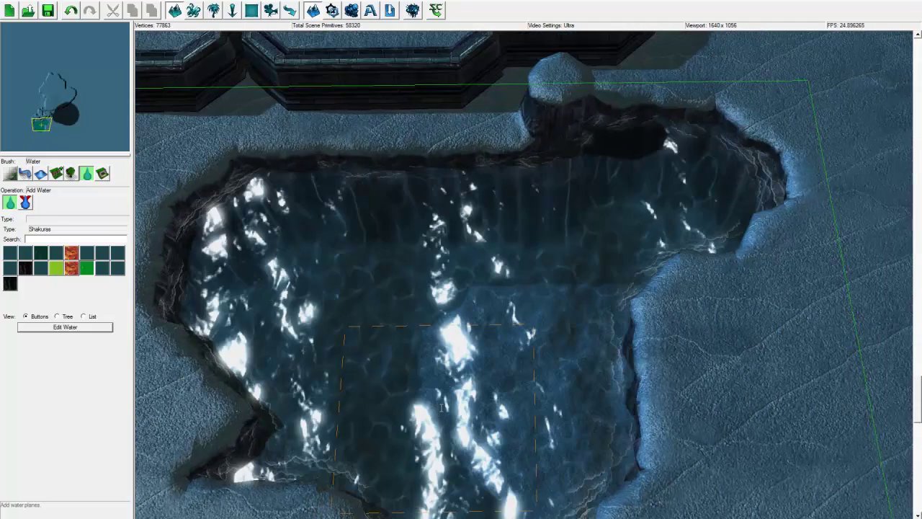
scroll(440, 406, "down", 4)
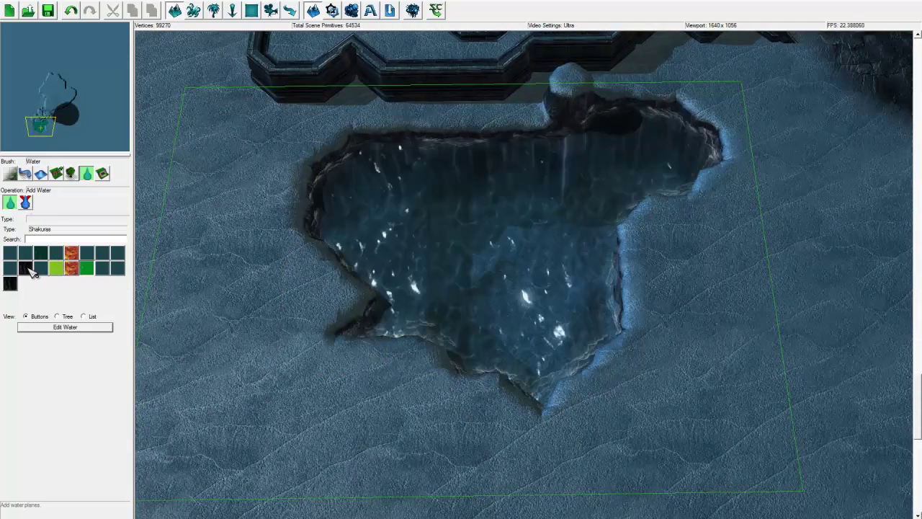
Step: Add a rectangle of MarSara water planes on the flat ground just west of the Shakuras pool
left_click(30, 268)
right_click_drag(259, 301, 406, 339)
mouse_move(224, 325)
left_mouse_down()
mouse_move(344, 228)
mouse_move(546, 294)
mouse_move(531, 392)
mouse_move(478, 369)
left_mouse_up()
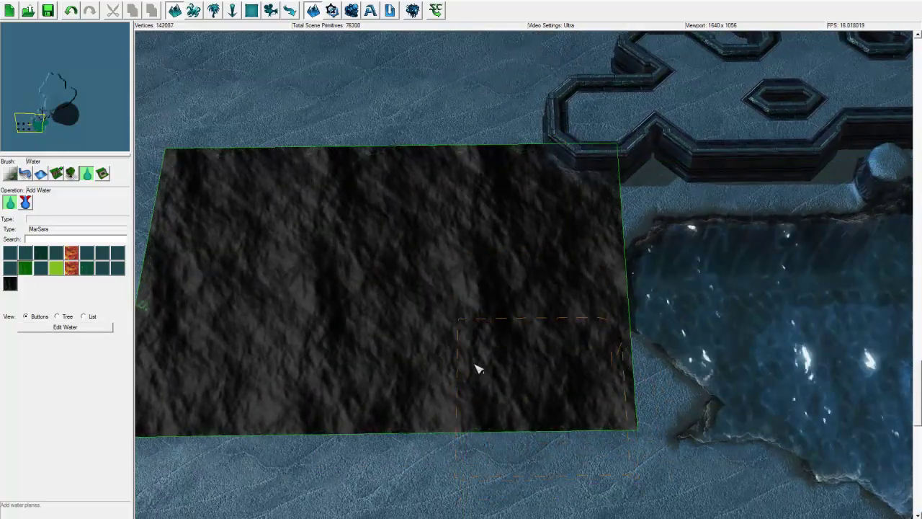
Step: Inspect the MarSara water's height and surface beside the manmade plateau from low and overhead angles
right_click_drag(477, 369, 301, 412)
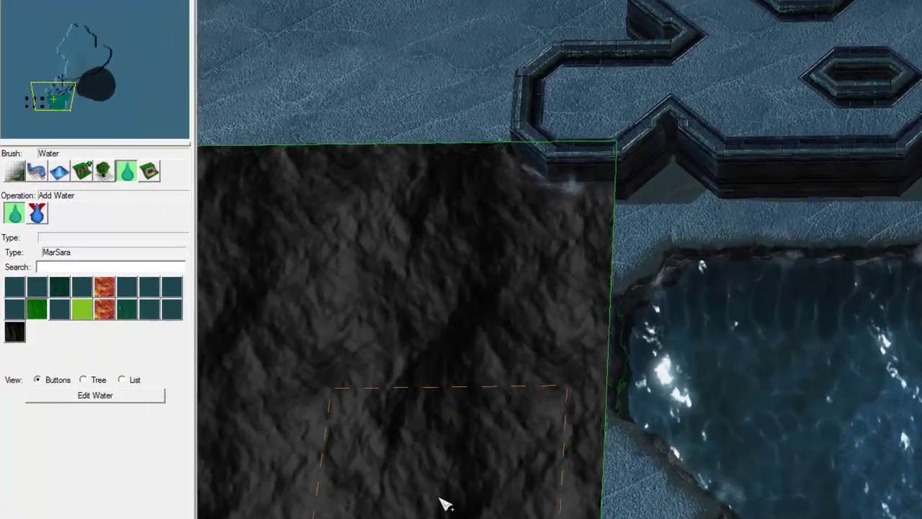
right_click_drag(440, 498, 577, 446)
right_click_drag(526, 424, 544, 49, "ctrl")
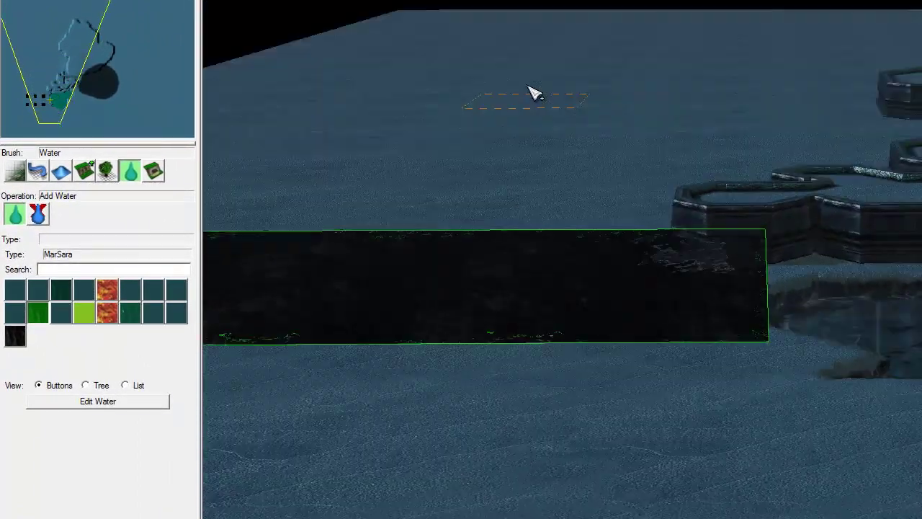
right_click_drag(915, 367, 921, 515, "ctrl")
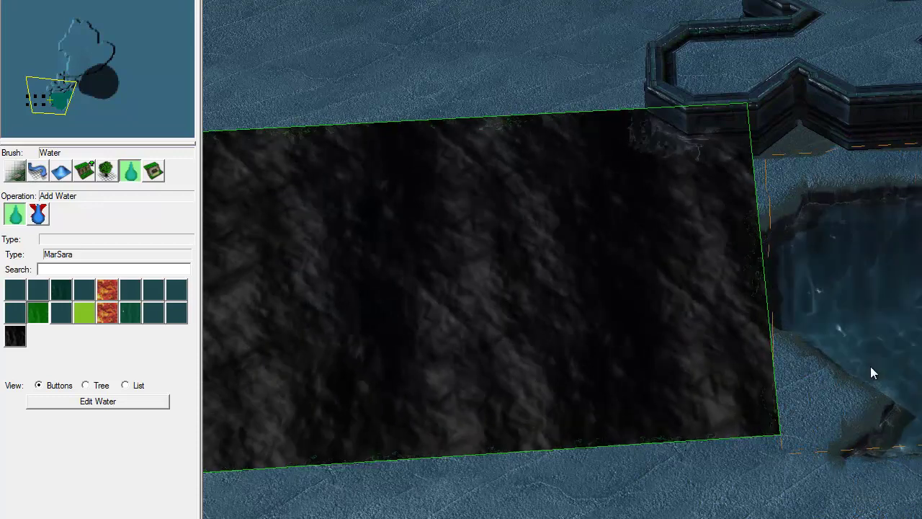
right_click_drag(720, 444, 690, 513, "ctrl")
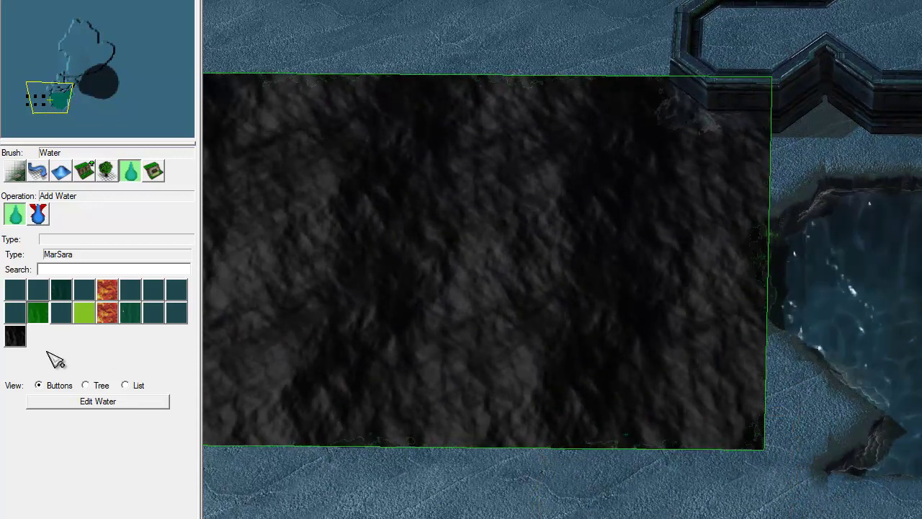
right_click_drag(251, 345, 211, 377)
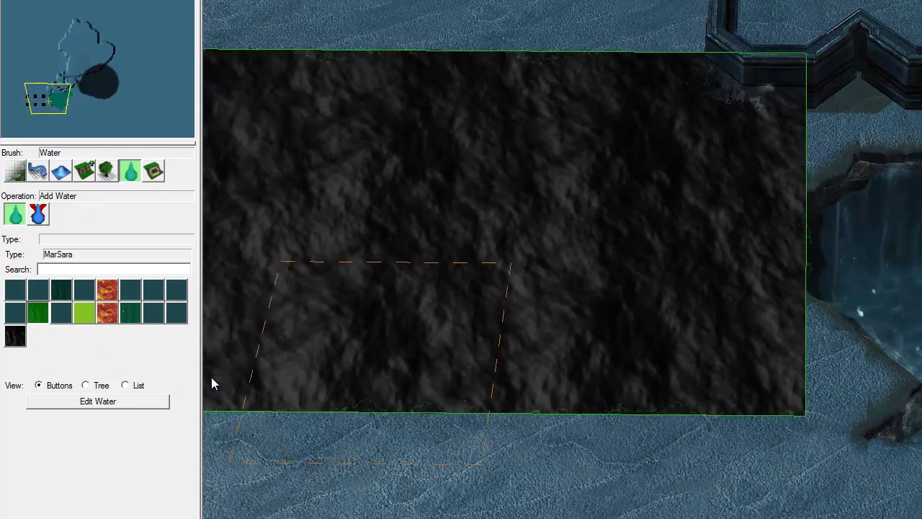
Step: Recolour the MarSara water red with R 255, G 0 and B 0, and apply the change
left_click(121, 402)
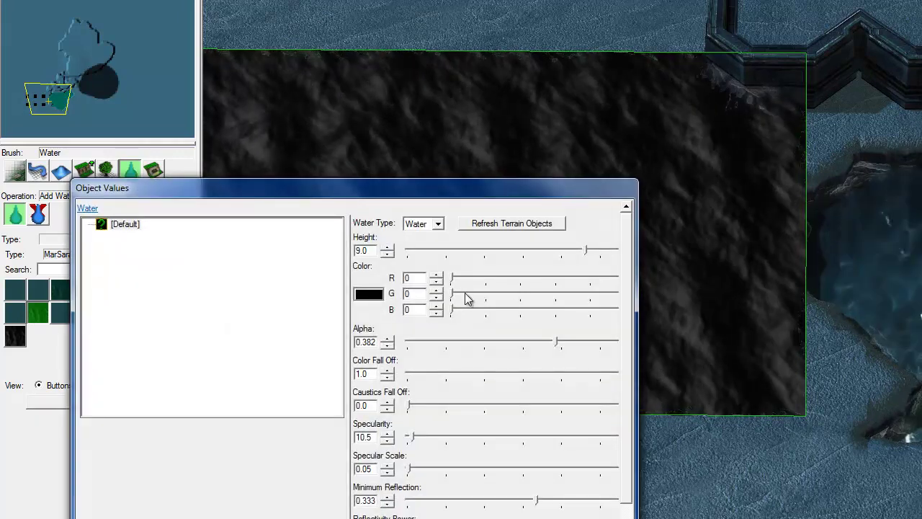
left_click_drag(452, 293, 563, 293)
left_click_drag(452, 277, 590, 278)
left_click_drag(452, 309, 694, 309)
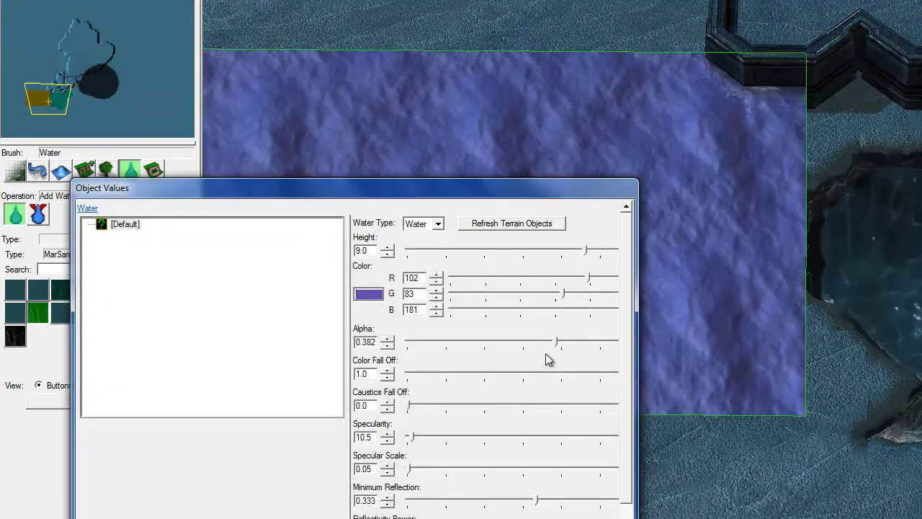
left_click_drag(489, 309, 419, 309)
left_click_drag(500, 294, 432, 293)
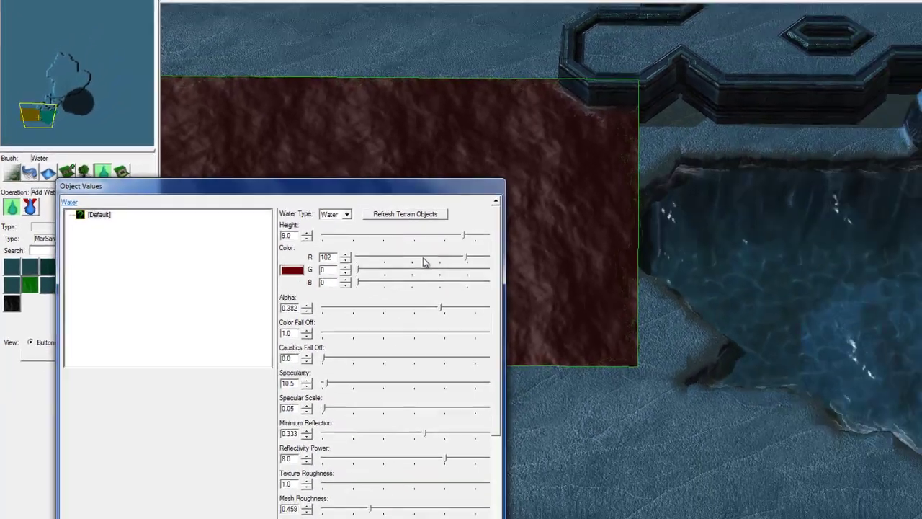
left_click_drag(467, 257, 639, 263)
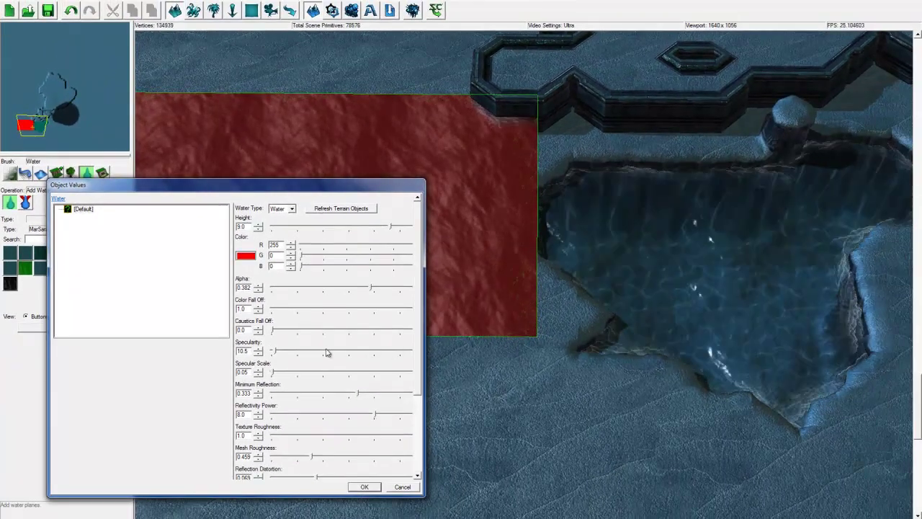
left_click(364, 486)
scroll(546, 397, "up", 3)
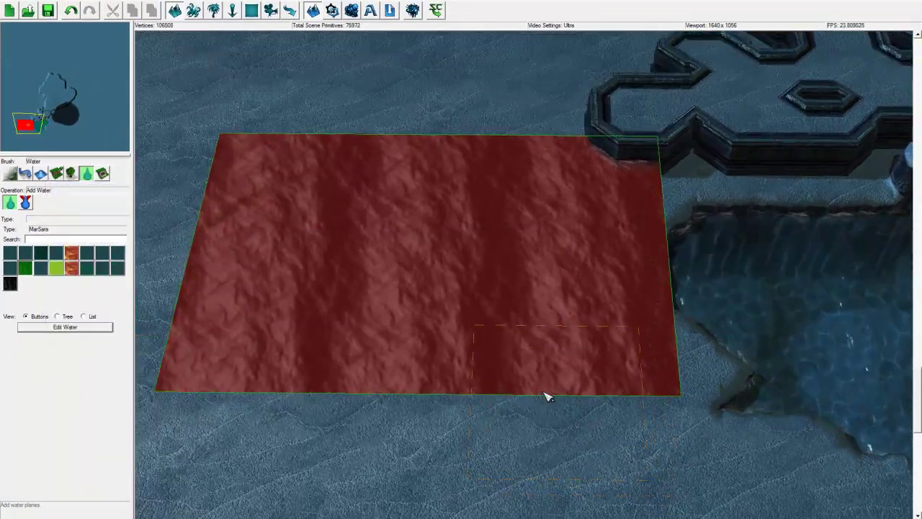
scroll(494, 413, "up", 3)
scroll(525, 335, "down", 5)
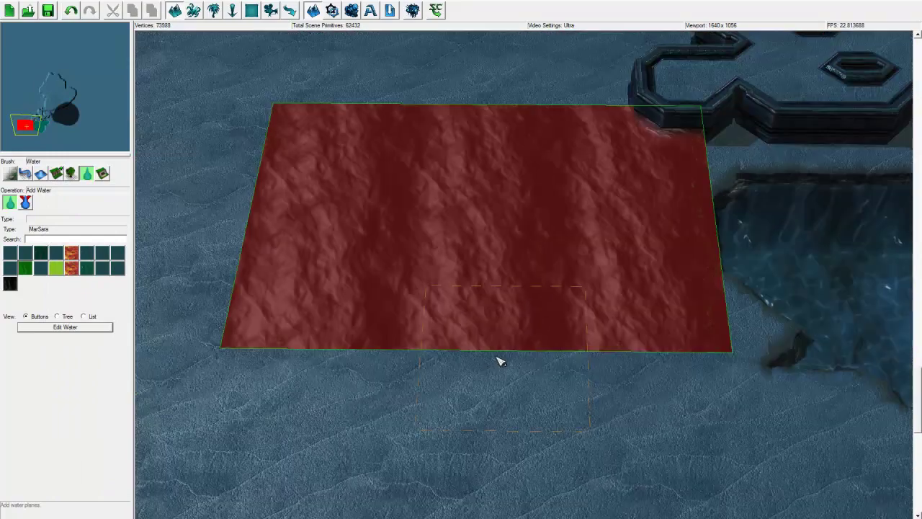
right_click_drag(468, 396, 484, 362, "ctrl")
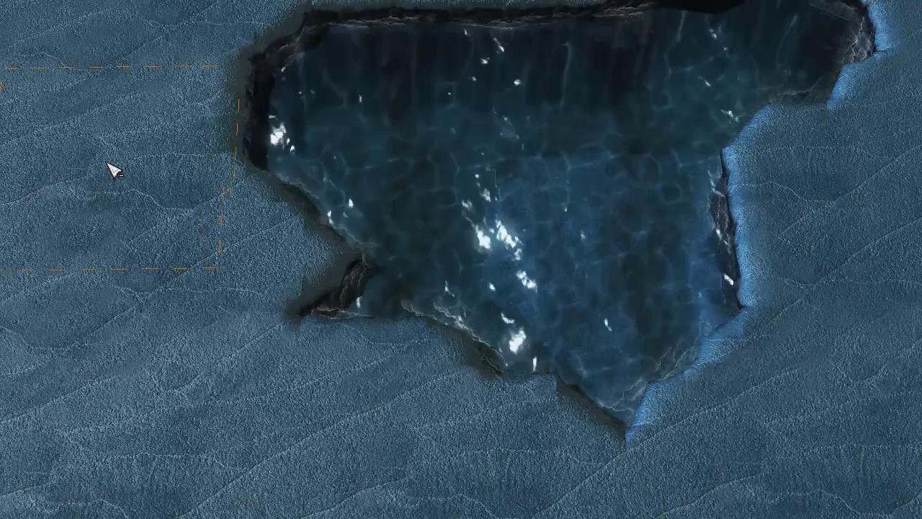
Step: Remove a square patch of water from the middle of the Shakuras pool
scroll(129, 226, "up", 5)
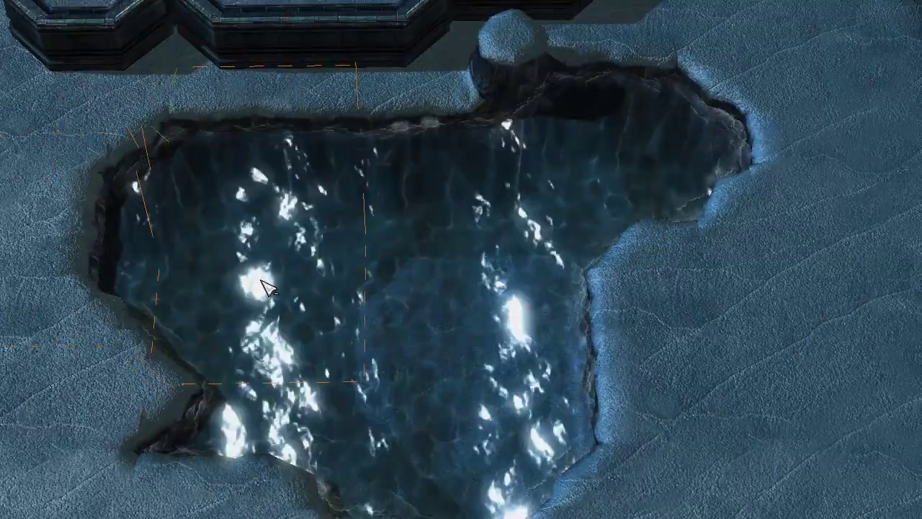
right_click_drag(261, 280, 262, 222)
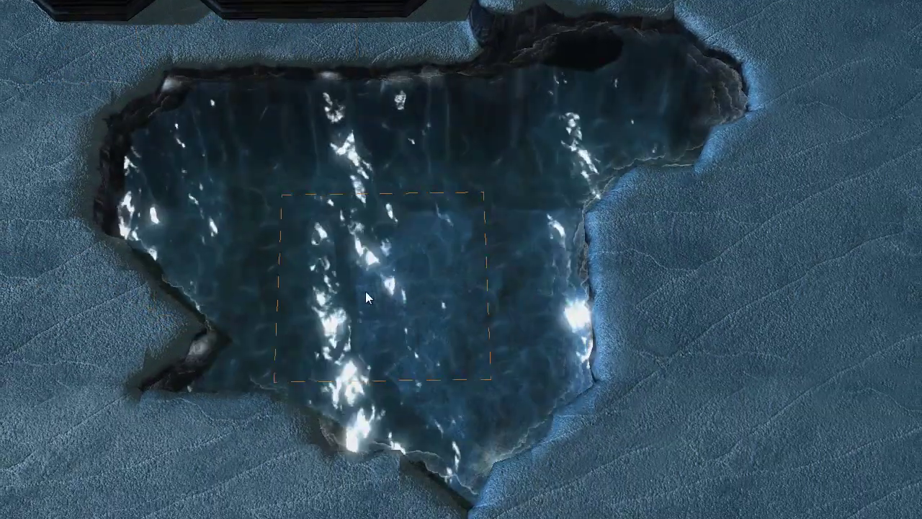
left_click(365, 291)
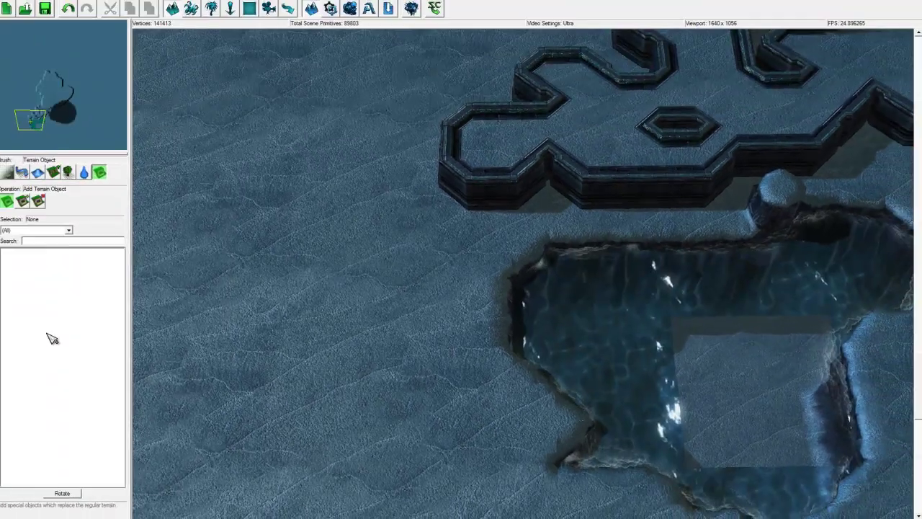
Step: Close the current map document
right_click_drag(272, 384, 416, 315)
right_click_drag(476, 313, 532, 279)
scroll(393, 293, "down", 2)
scroll(398, 292, "down", 1)
scroll(412, 269, "down", 2)
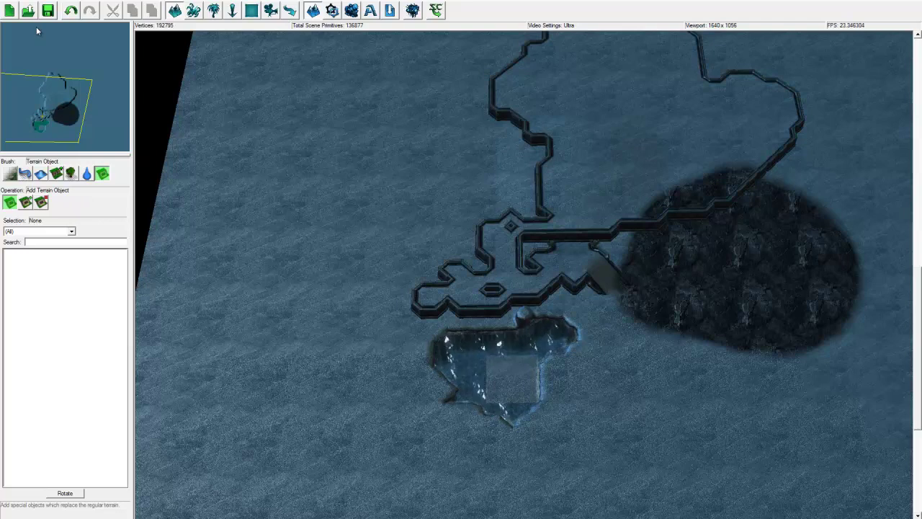
left_click(10, 0)
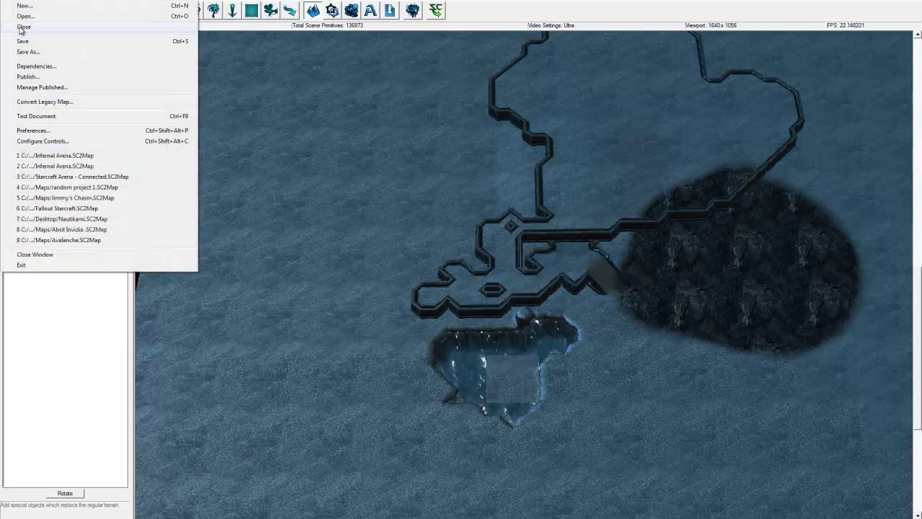
left_click(24, 31)
left_click(469, 291)
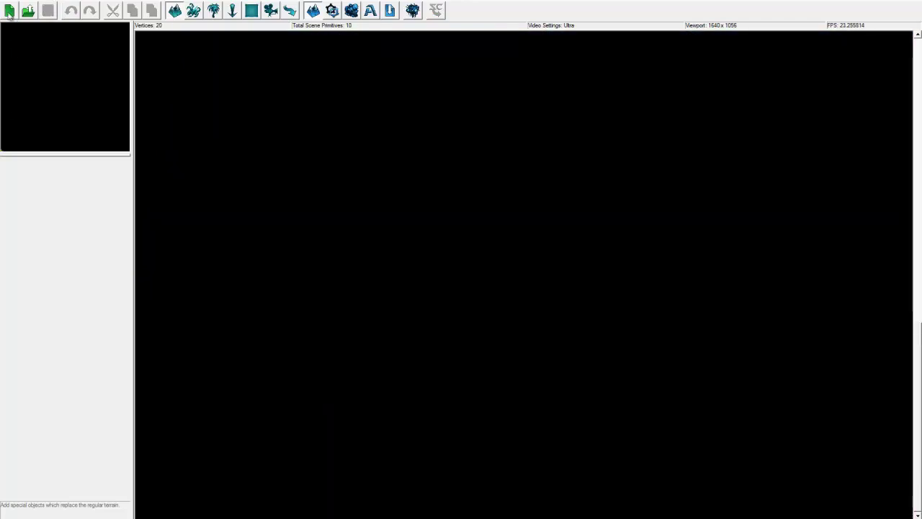
Step: Create a new 192 by 192 map with the Melee (Liberty) dependency and the Braxis Alpha (Space Platform) texture set
left_click(9, 12)
left_click(432, 204)
left_click(411, 214)
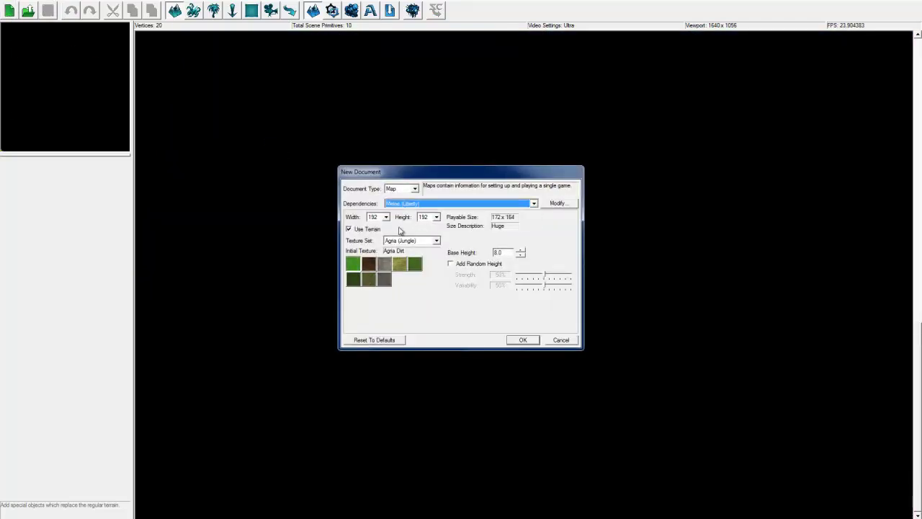
left_click(408, 241)
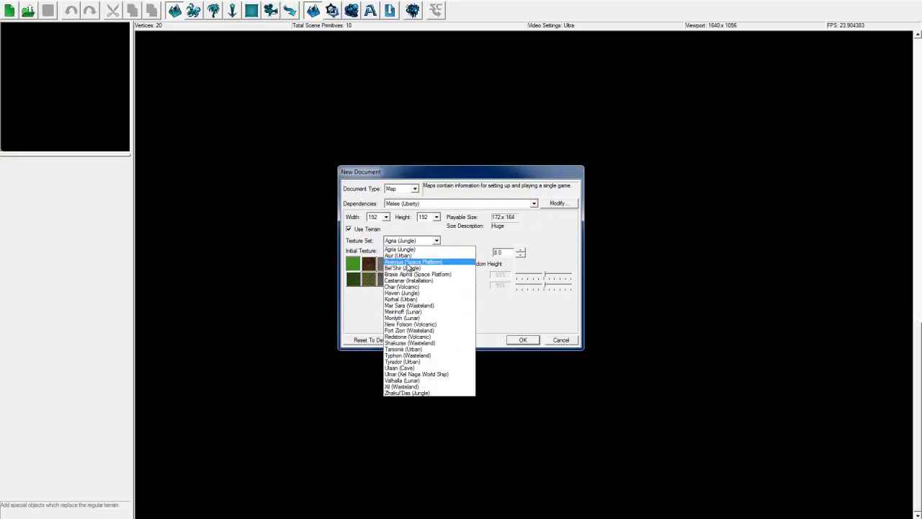
left_click(414, 275)
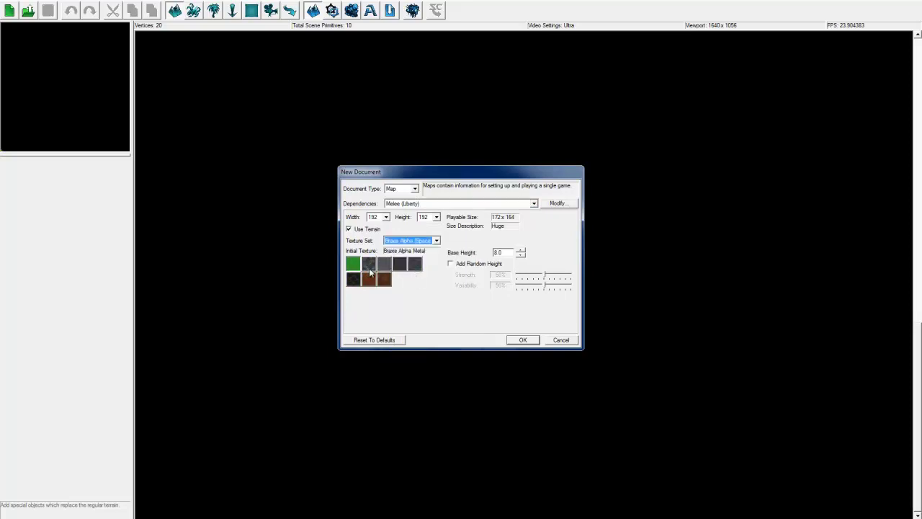
left_click(523, 340)
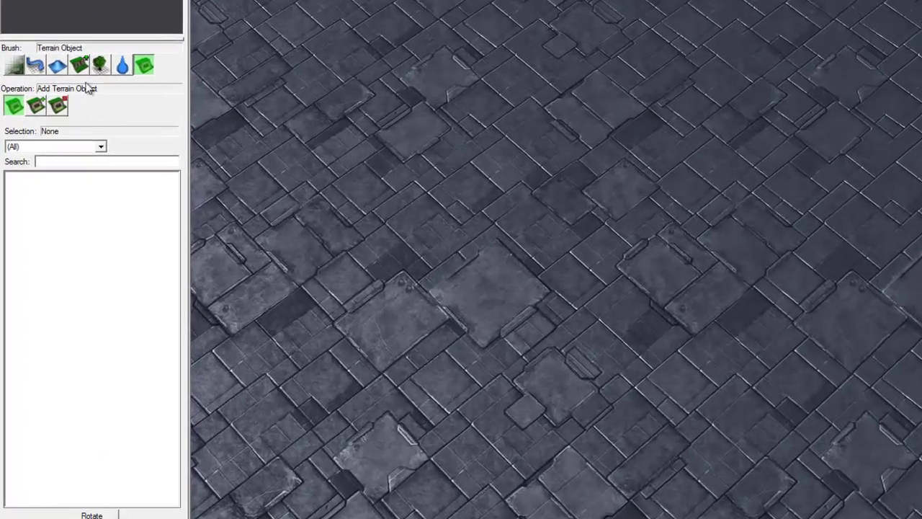
Step: Carve a wide pit down to the space backdrop with Lower Cliff, using Braxis Alpha Manmade Cliffs and a round brush of size 10.50
left_click(60, 177)
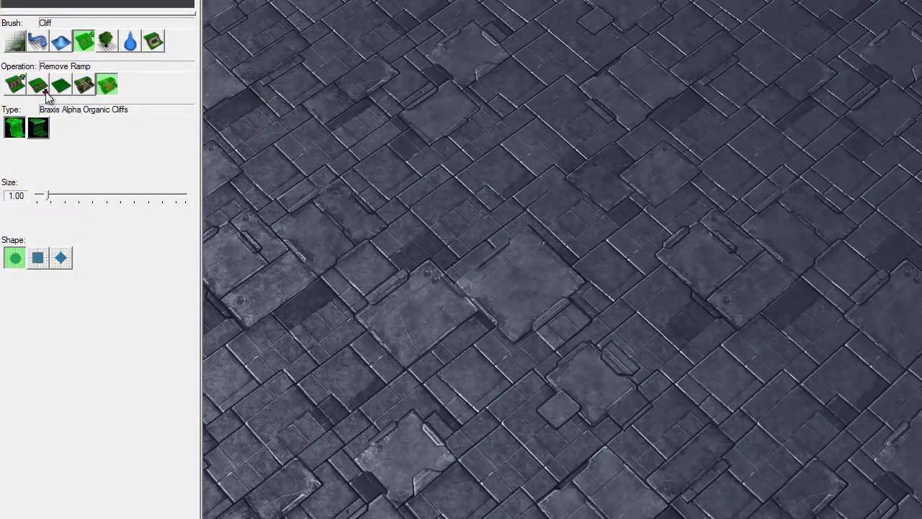
right_click_drag(564, 241, 685, 143)
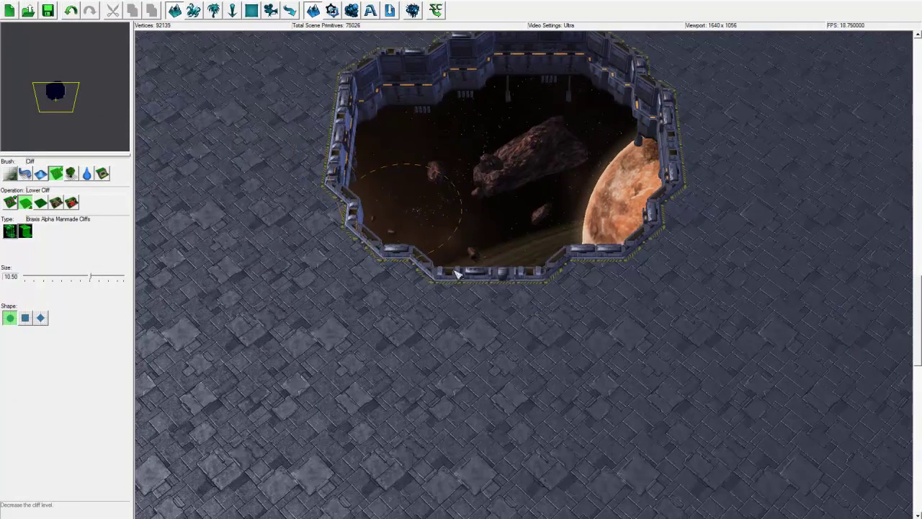
mouse_move(457, 271)
left_mouse_down()
mouse_move(626, 306)
mouse_move(778, 209)
mouse_move(721, 94)
mouse_move(282, 168)
mouse_move(346, 281)
left_mouse_up()
mouse_move(558, 399)
left_mouse_down()
mouse_move(850, 217)
mouse_move(586, 367)
mouse_move(324, 447)
mouse_move(825, 190)
mouse_move(309, 123)
mouse_move(223, 317)
mouse_move(209, 314)
left_mouse_up()
Step: Try raising a platform inside the pit with Braxis Alpha Organic Cliffs, and undo it
left_click(9, 204)
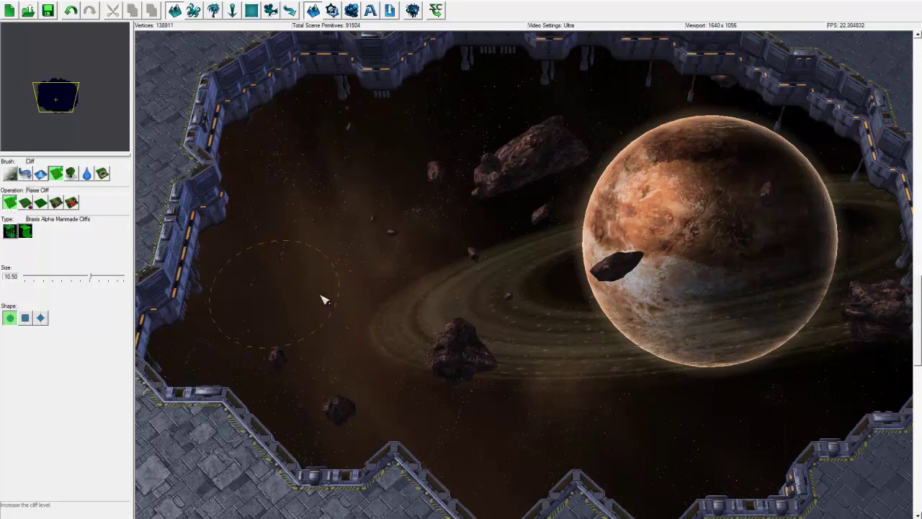
left_click(11, 231)
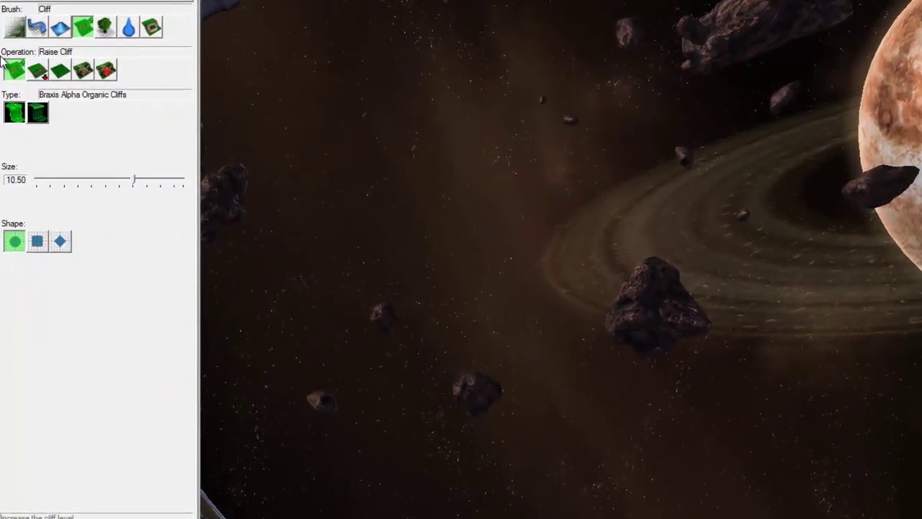
mouse_move(802, 259)
left_mouse_down()
mouse_move(762, 302)
mouse_move(713, 198)
mouse_move(579, 210)
left_mouse_up()
right_click_drag(397, 244, 481, 181)
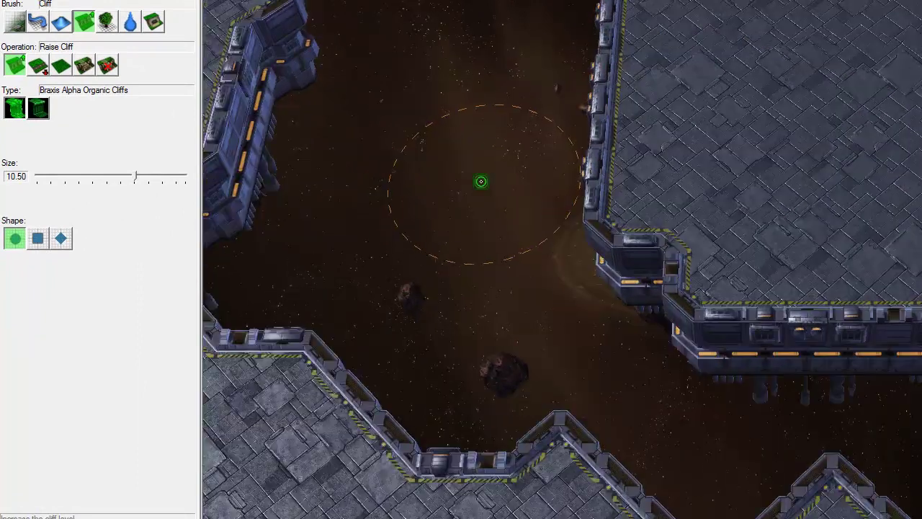
key("ctrl+z")
right_click_drag(633, 155, 588, 147)
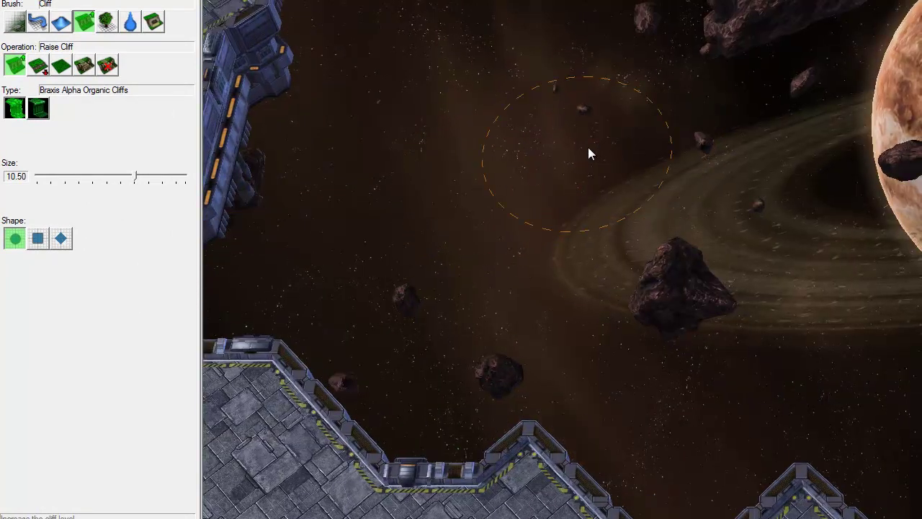
Step: Look over the Braxis Alpha textures in the Texture brush and return to the Cliff brush
left_click(16, 24)
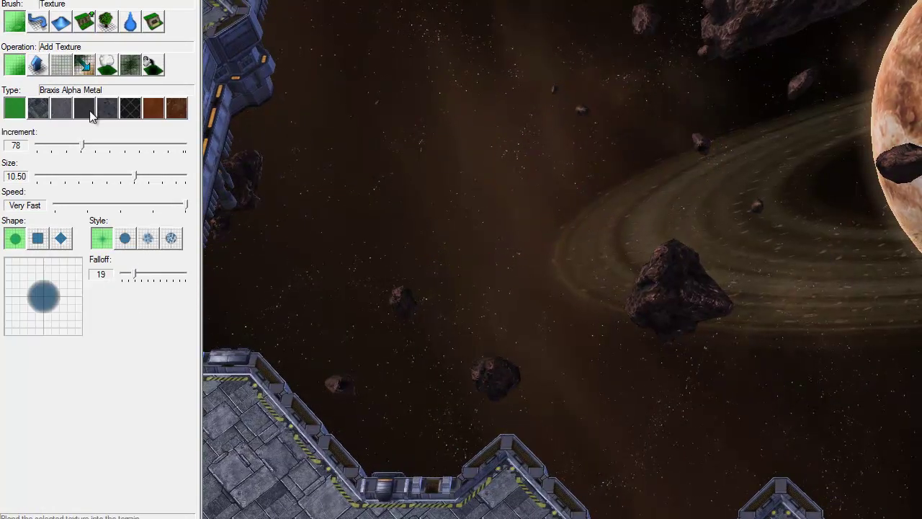
left_click(149, 113)
left_click(83, 22)
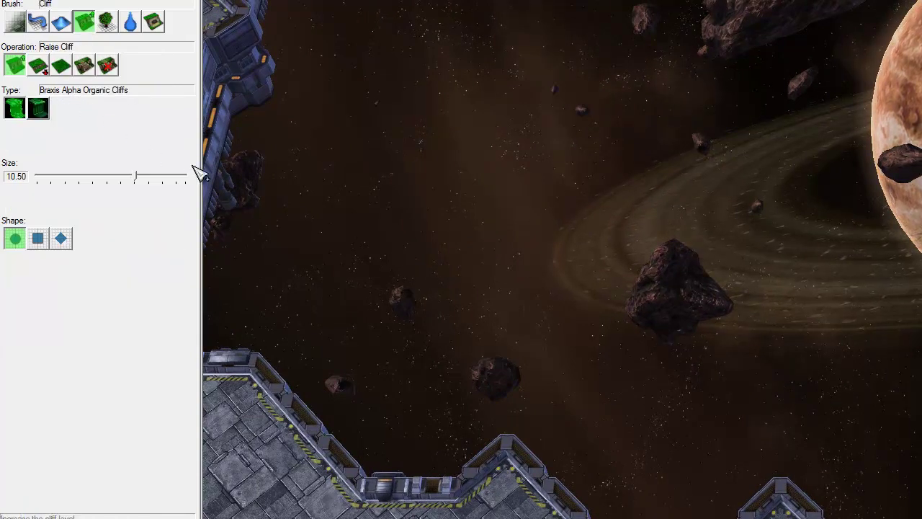
Step: Raise a platform with a second tier on its south edge inside the space pit, and extend its lower level west and east
left_click_drag(706, 171, 603, 206)
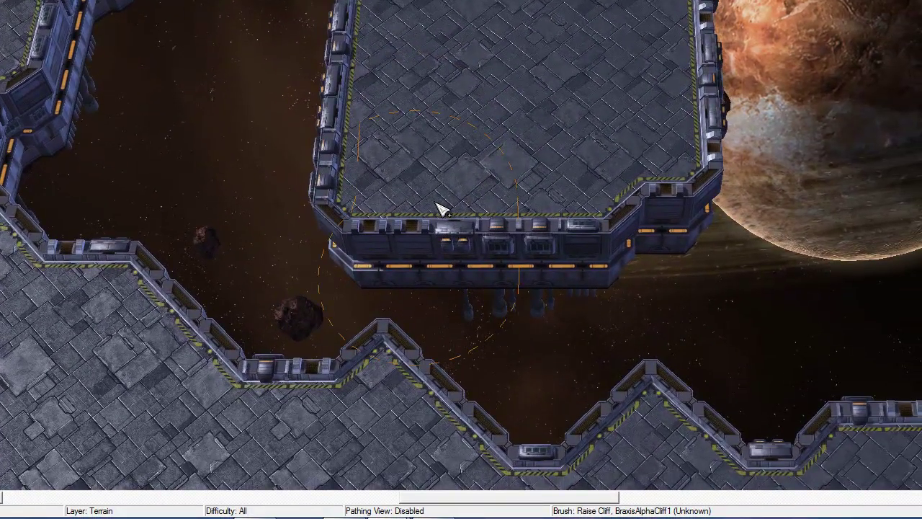
mouse_move(439, 206)
left_mouse_down()
mouse_move(550, 230)
mouse_move(441, 226)
left_mouse_up()
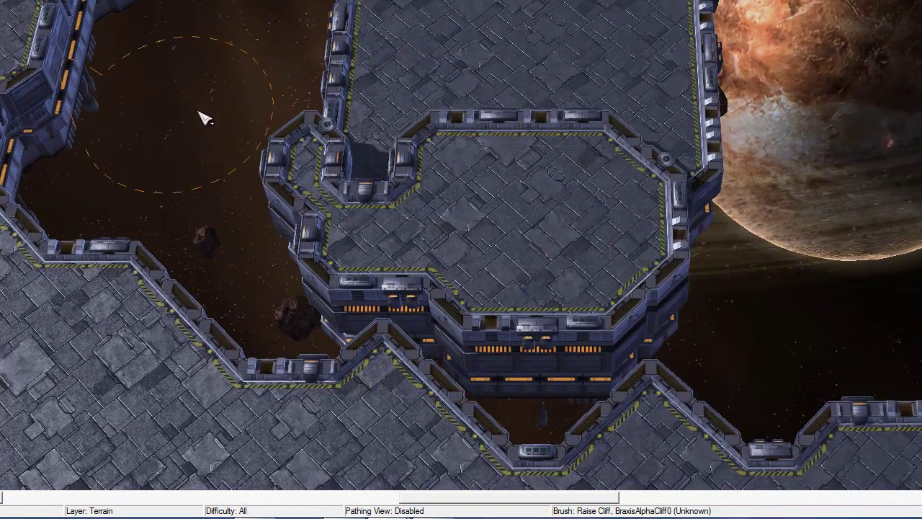
mouse_move(201, 81)
left_mouse_down()
mouse_move(238, 91)
mouse_move(251, 124)
left_mouse_up()
mouse_move(269, 64)
right_mouse_down()
mouse_move(64, 212)
mouse_move(0, 242)
right_mouse_up()
mouse_move(580, 177)
left_mouse_down()
mouse_move(675, 77)
mouse_move(596, 69)
left_mouse_up()
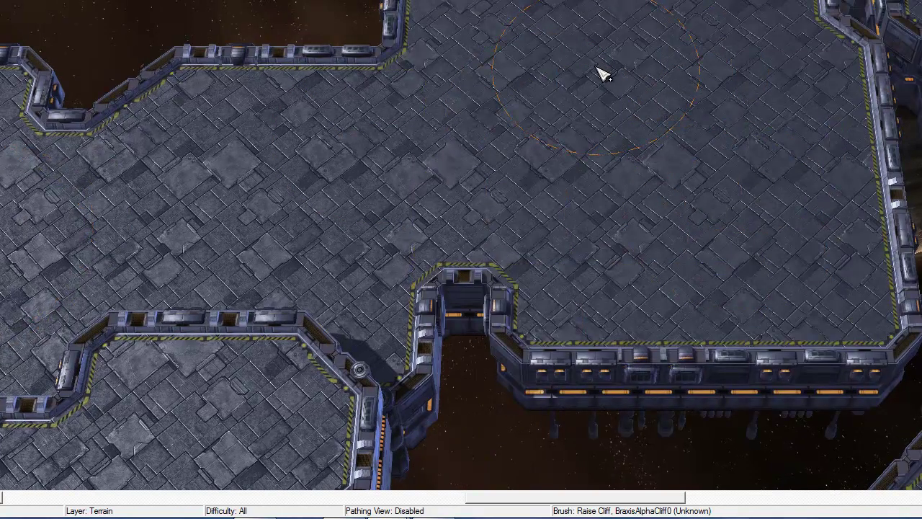